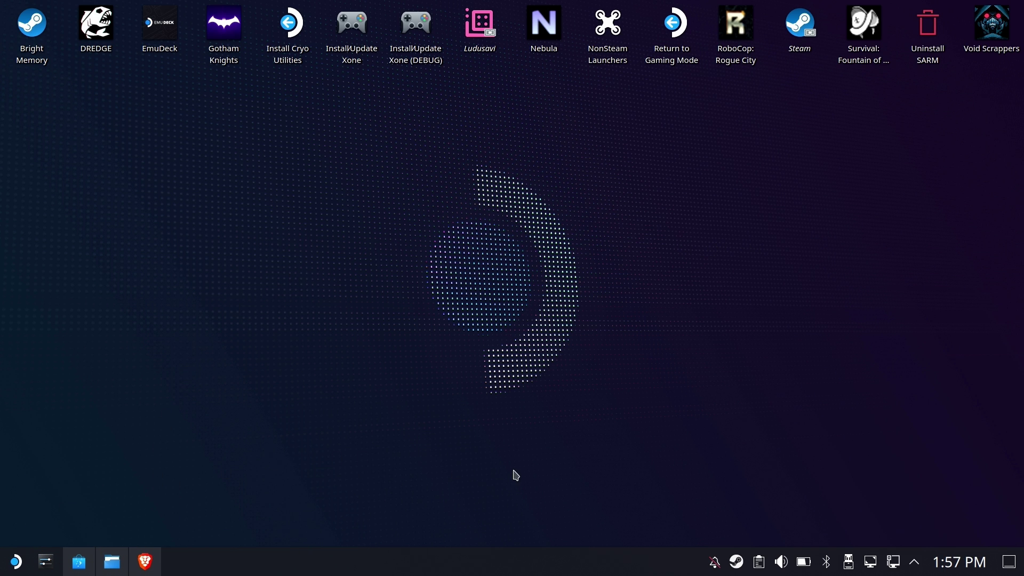
# Step: Bring the Brave window showing the BigPEmu homepage at richwhitehouse.com/jaguar to the front
pyautogui.click(155, 568)
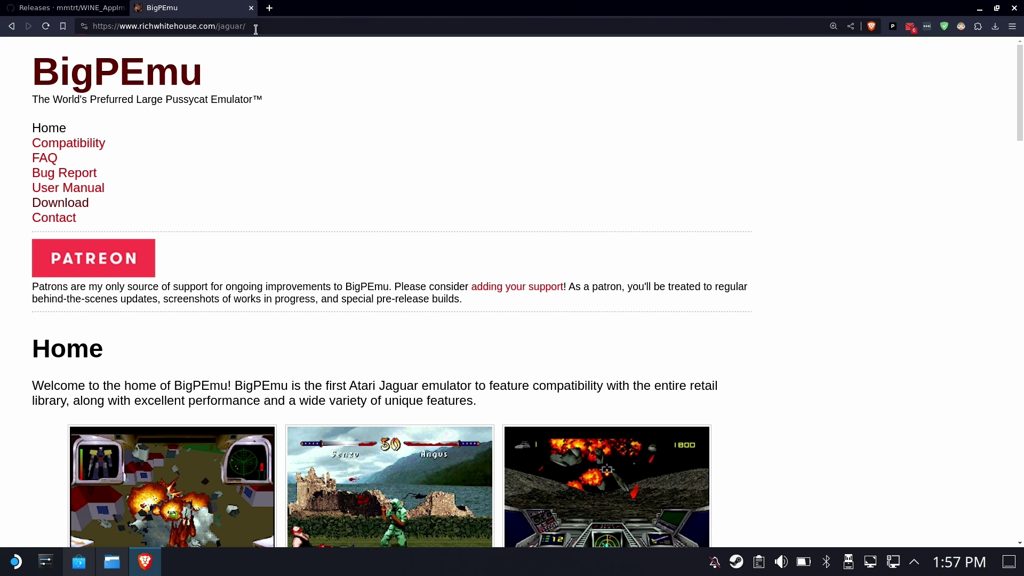
# Step: Save the Windows 64-bit BigPEmu_v1092.zip to Downloads, then show the WINE_AppImage releases page
pyautogui.click(57, 206)
pyautogui.scroll(-3, 191, 316)
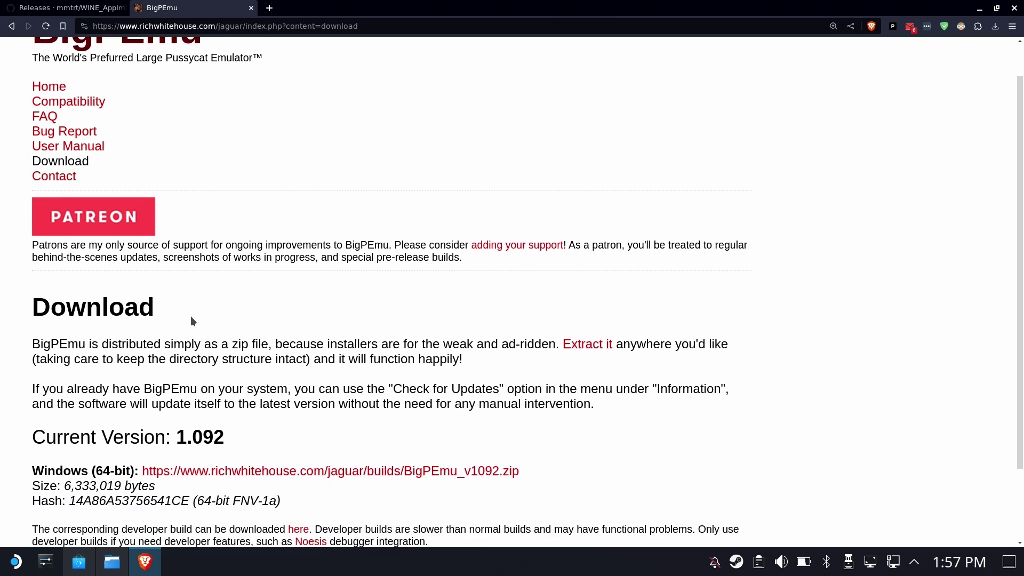
pyautogui.scroll(-3, 192, 317)
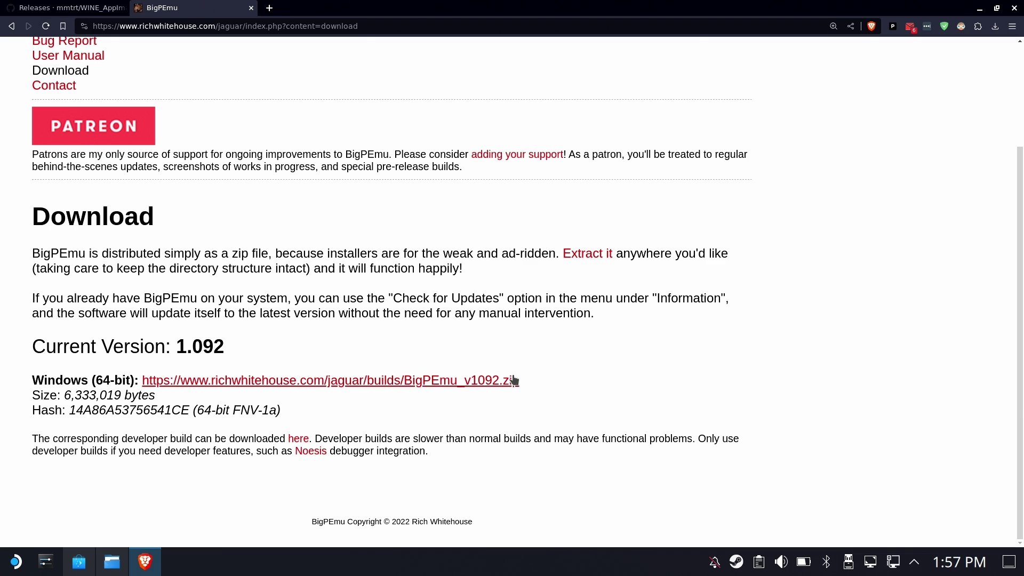
pyautogui.click(407, 382)
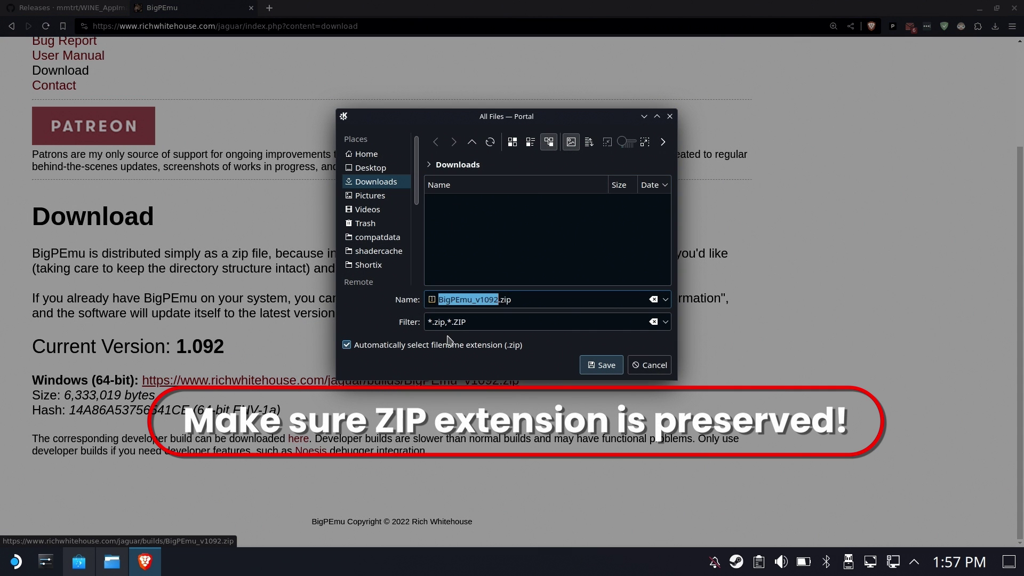
pyautogui.click(607, 366)
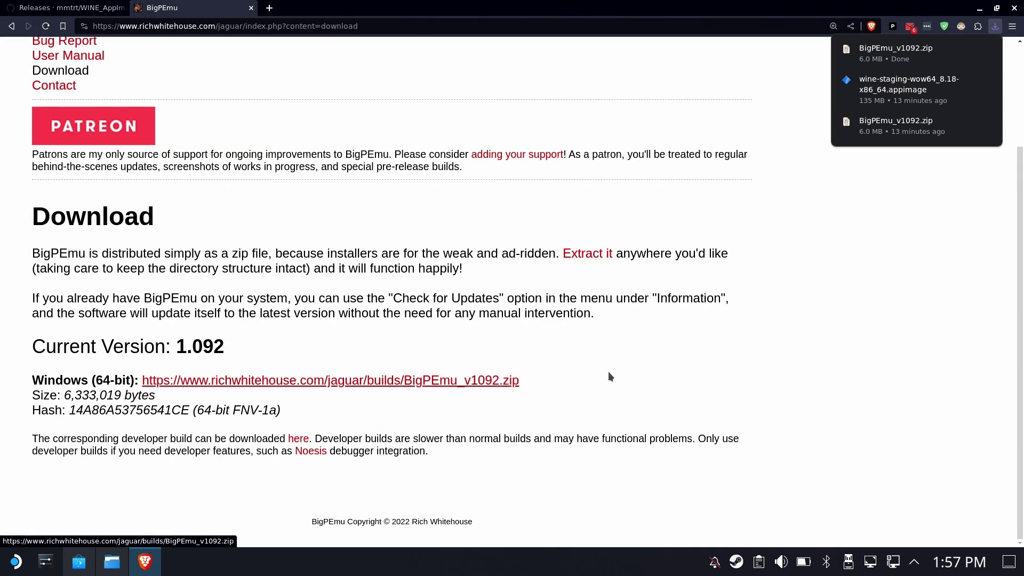
pyautogui.click(70, 7)
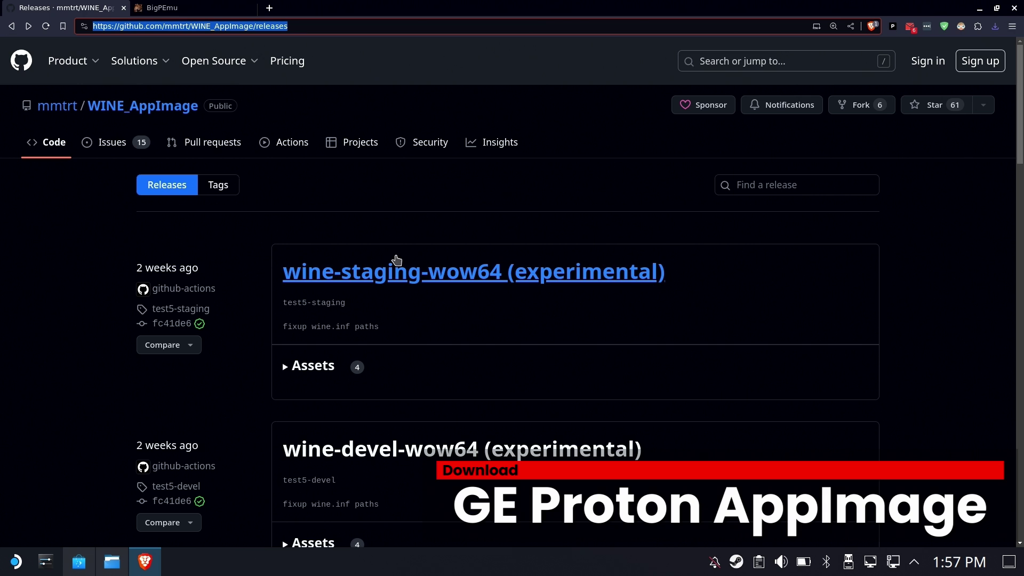
# Step: Save wine-staging_ge-proton_8-22-x86_64.AppImage to Downloads and minimise Brave
pyautogui.scroll(-5, 403, 300)
pyautogui.scroll(-3, 404, 300)
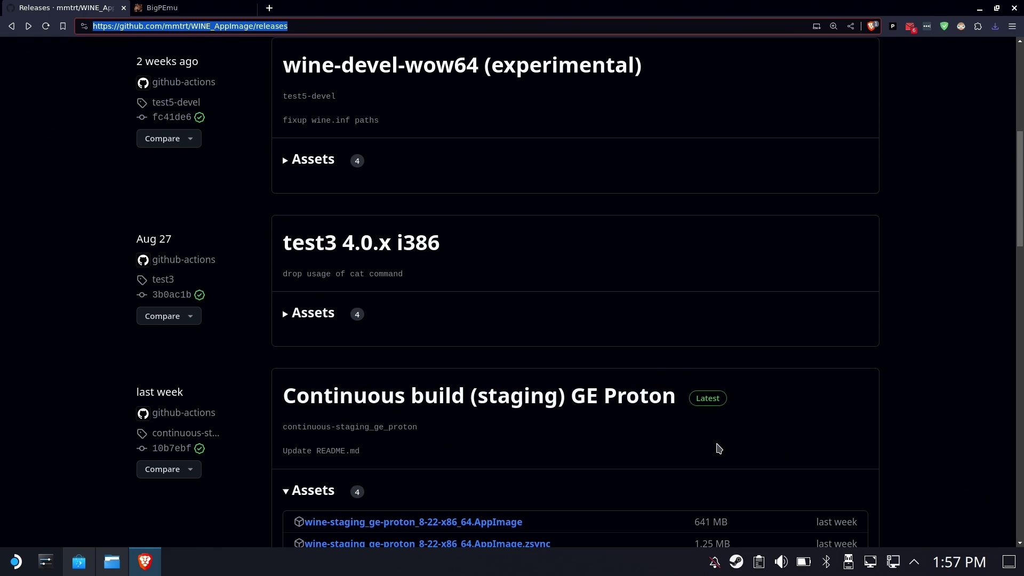
pyautogui.scroll(-4, 288, 448)
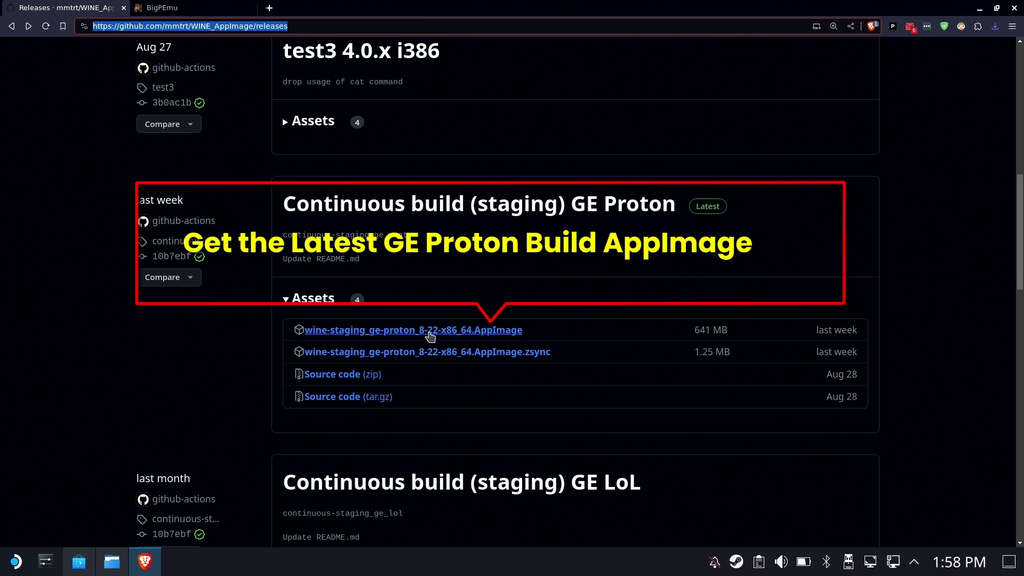
pyautogui.click(411, 335)
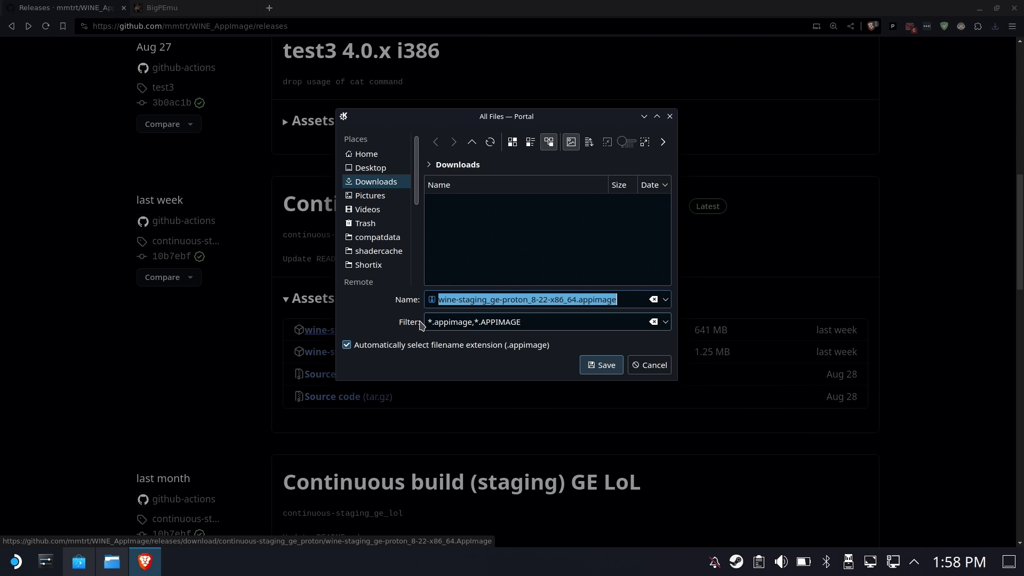
pyautogui.click(606, 365)
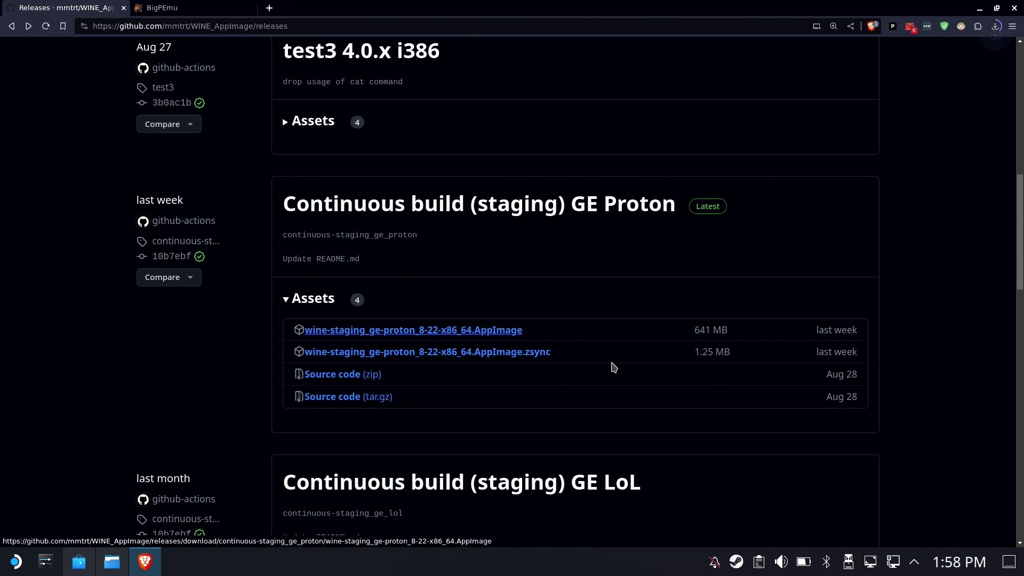
pyautogui.click(980, 9)
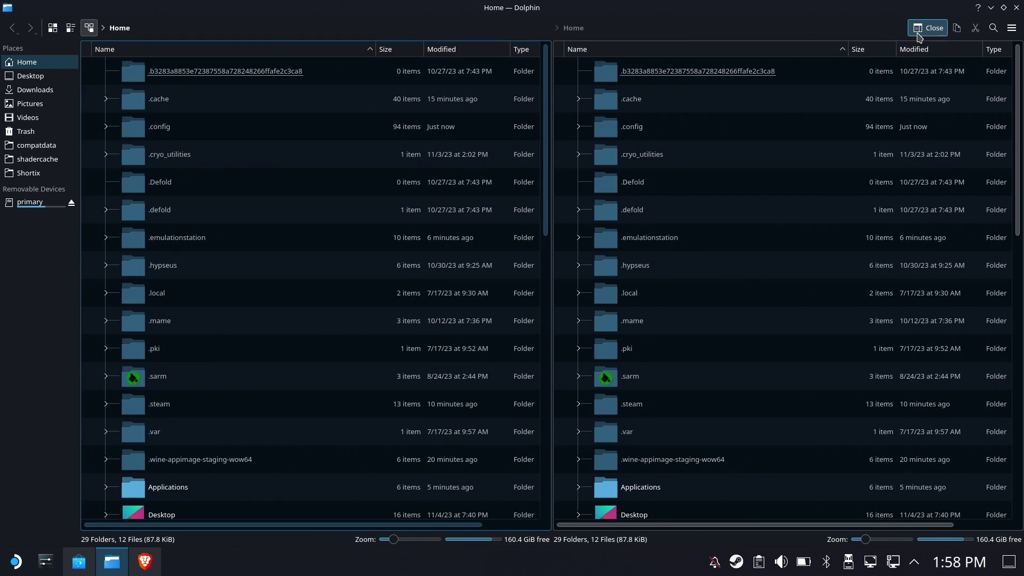
# Step: Show Downloads in Dolphin's left pane and the Applications folder in the right pane
pyautogui.click(920, 32)
pyautogui.click(928, 30)
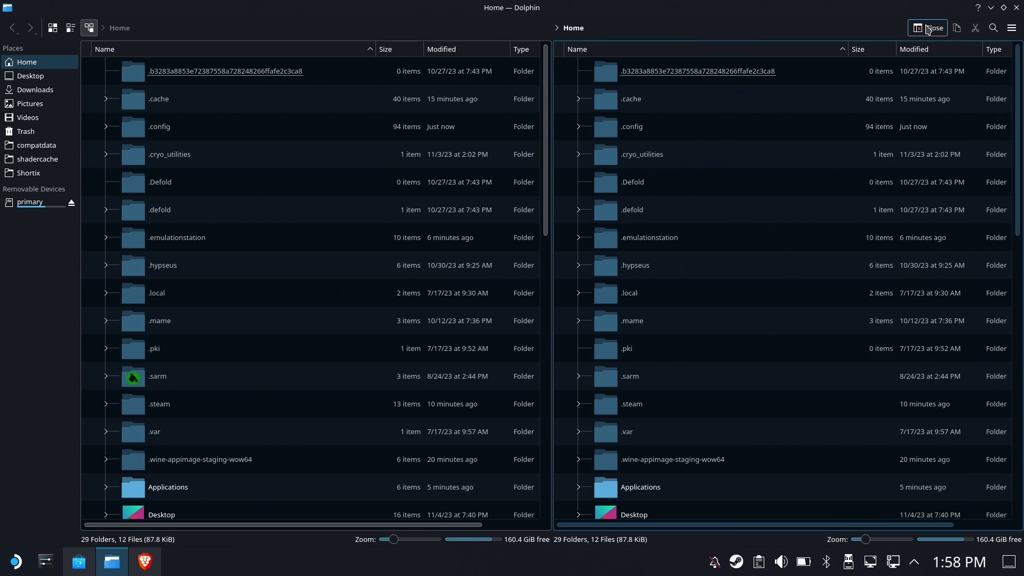
pyautogui.click(233, 25)
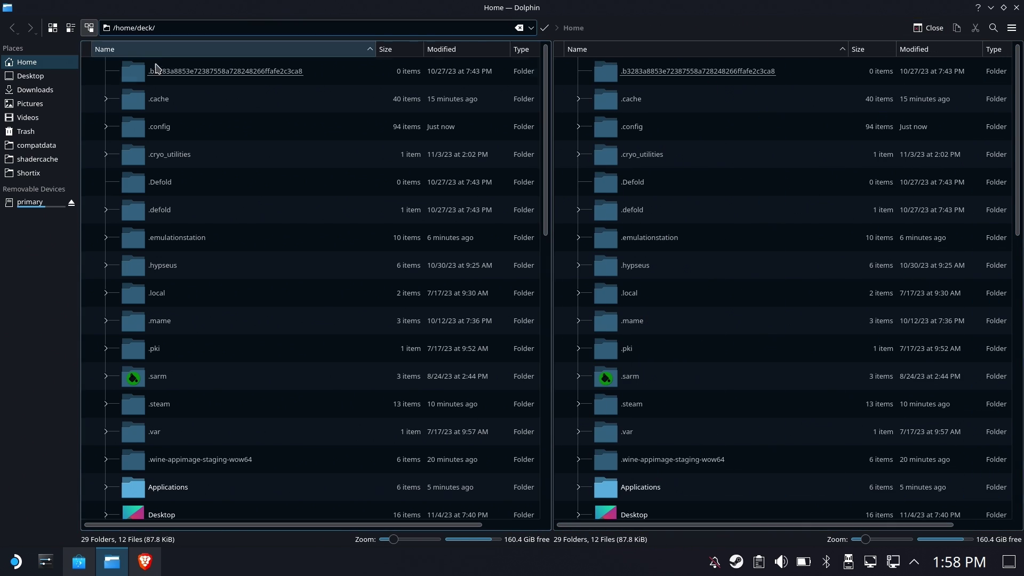
pyautogui.scroll(-3, 160, 320)
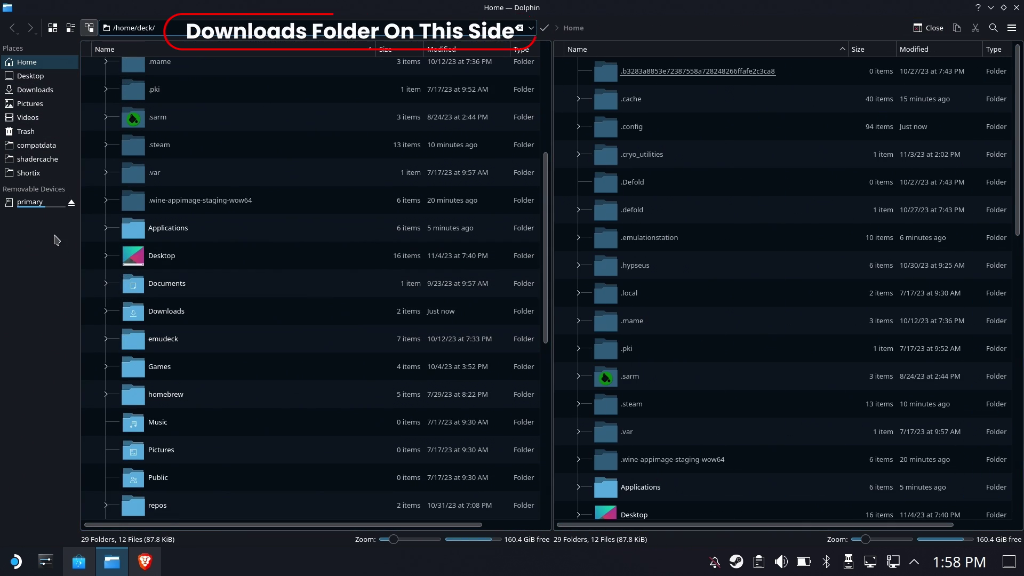
pyautogui.click(47, 93)
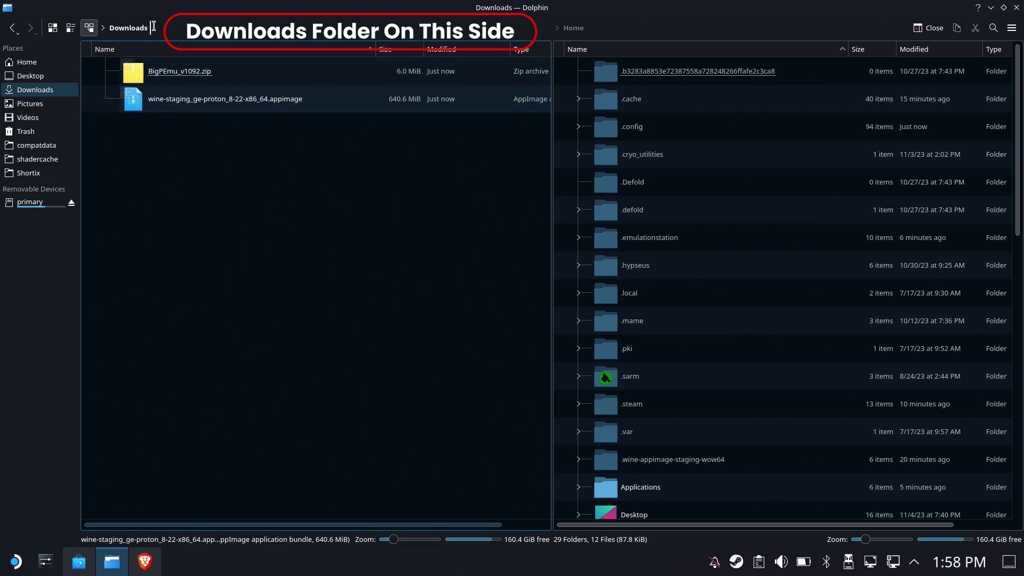
pyautogui.click(689, 29)
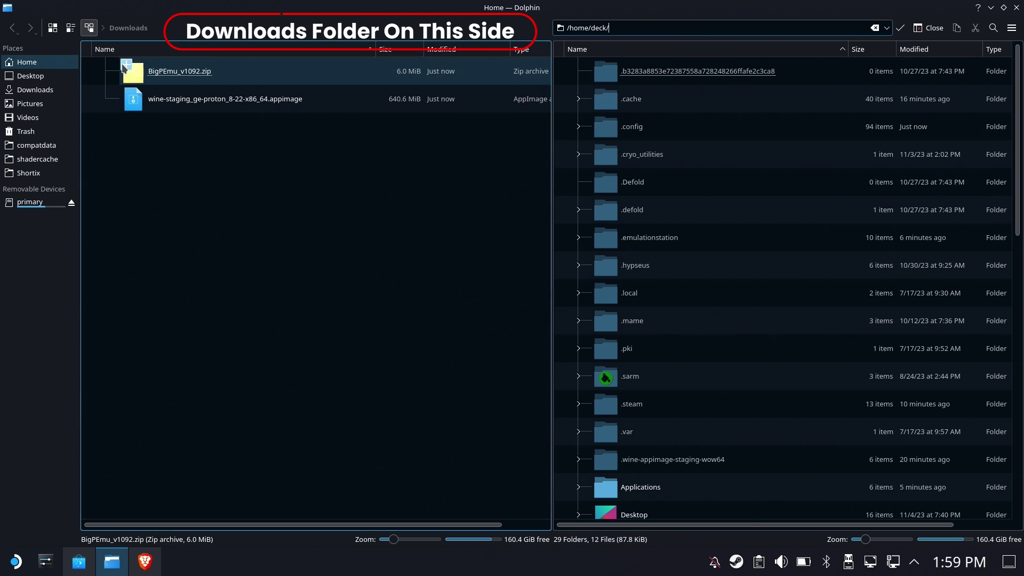
pyautogui.scroll(-5, 667, 266)
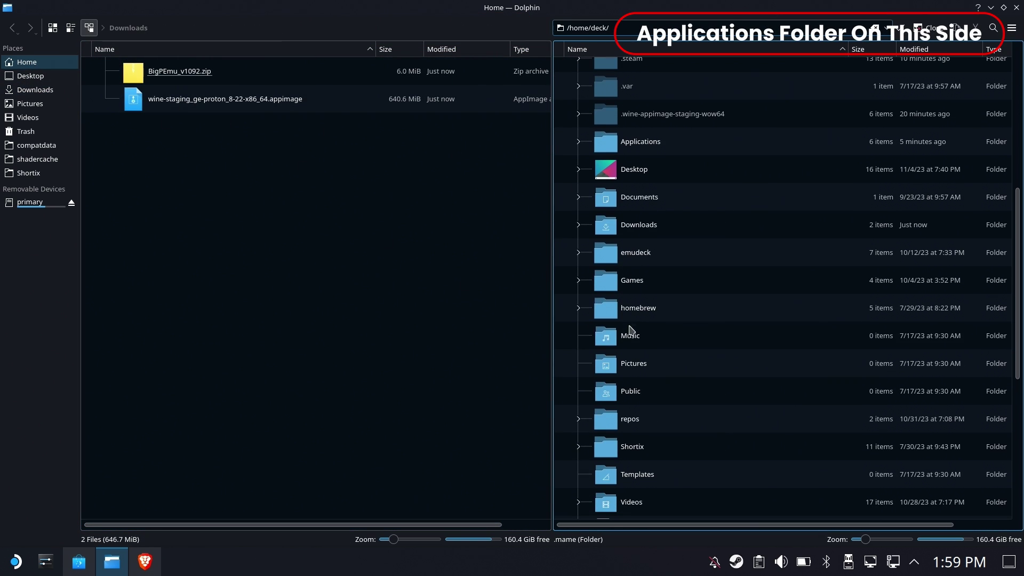
pyautogui.doubleClick(640, 139)
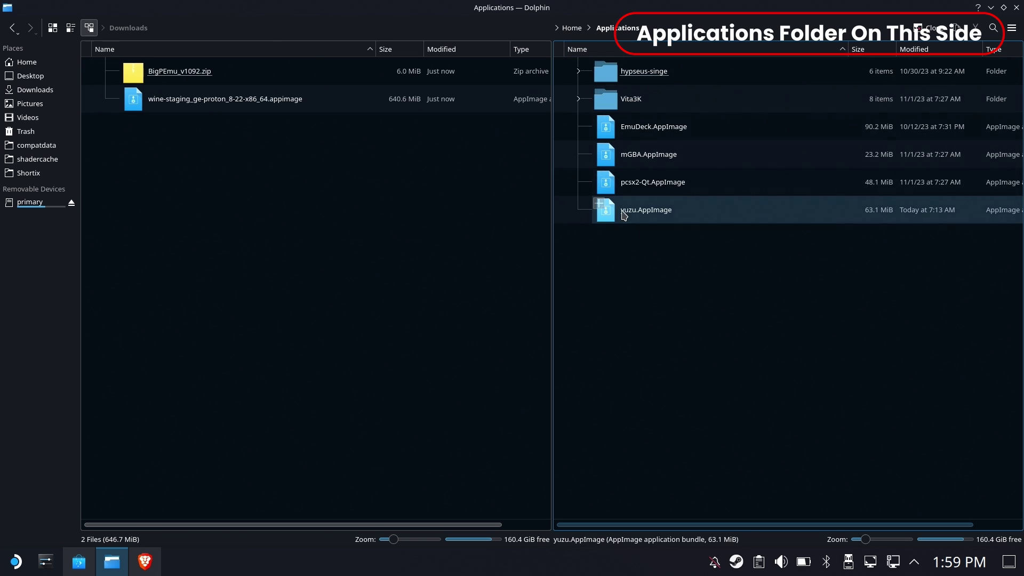
pyautogui.click(152, 105)
pyautogui.click(731, 286)
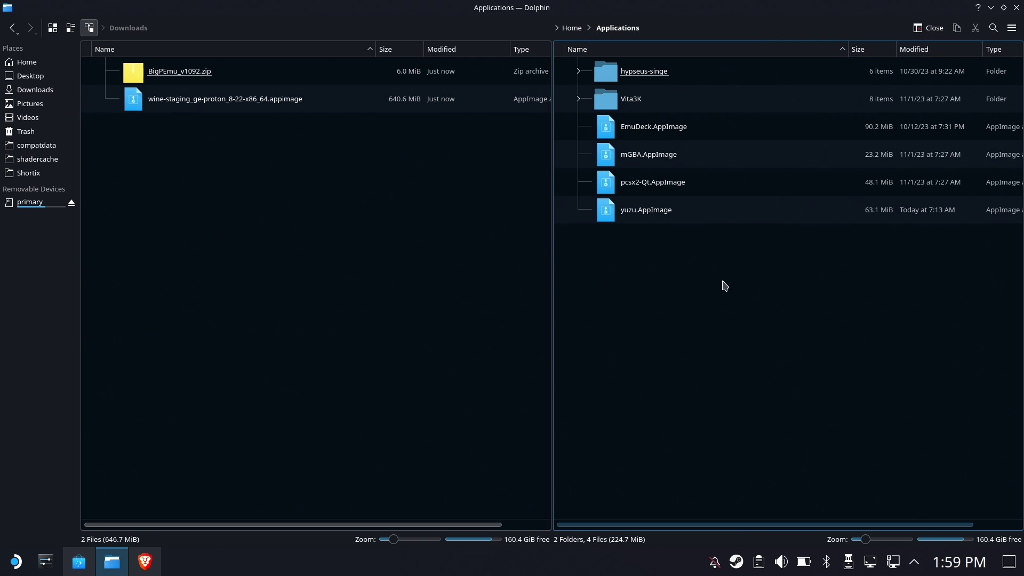
pyautogui.click(171, 70)
# Step: Extract BigPEmu_v1092.zip in Downloads and rename the extracted folder to BigPEmu
pyautogui.rightClick(171, 68)
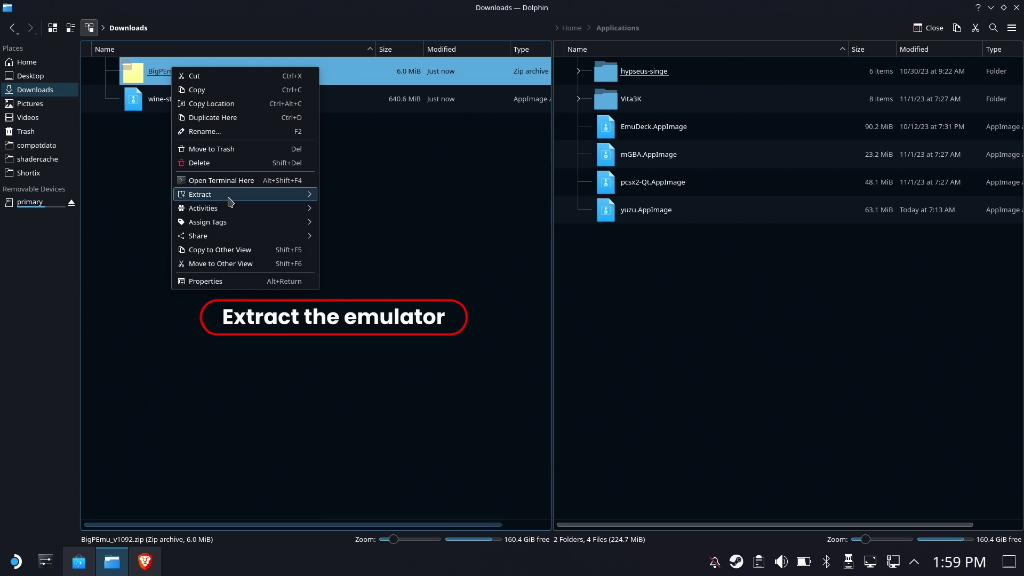
pyautogui.moveTo(234, 195)
pyautogui.click(354, 222)
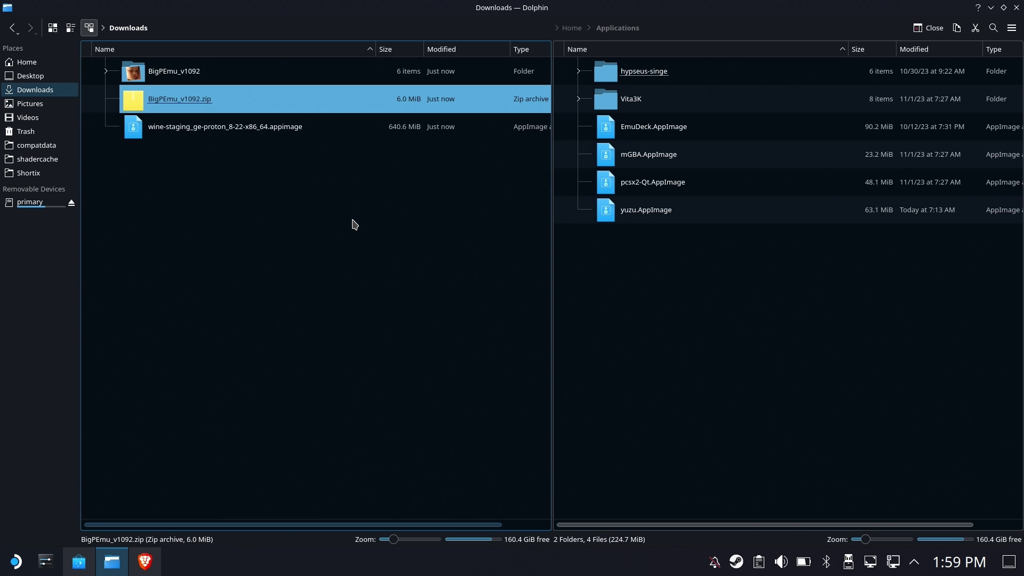
pyautogui.click(202, 71)
pyautogui.rightClick(198, 70)
pyautogui.click(255, 195)
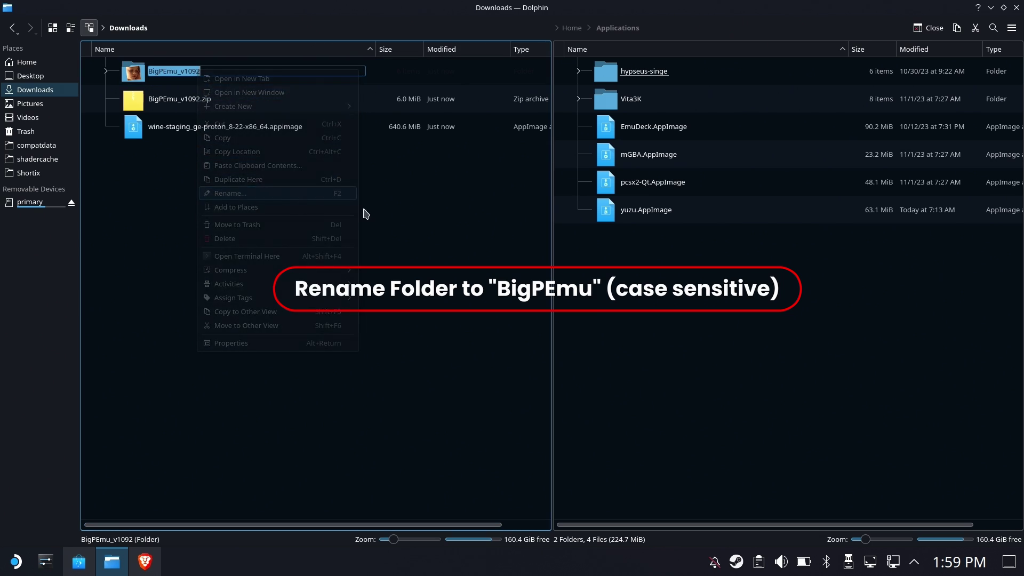
pyautogui.press('End')
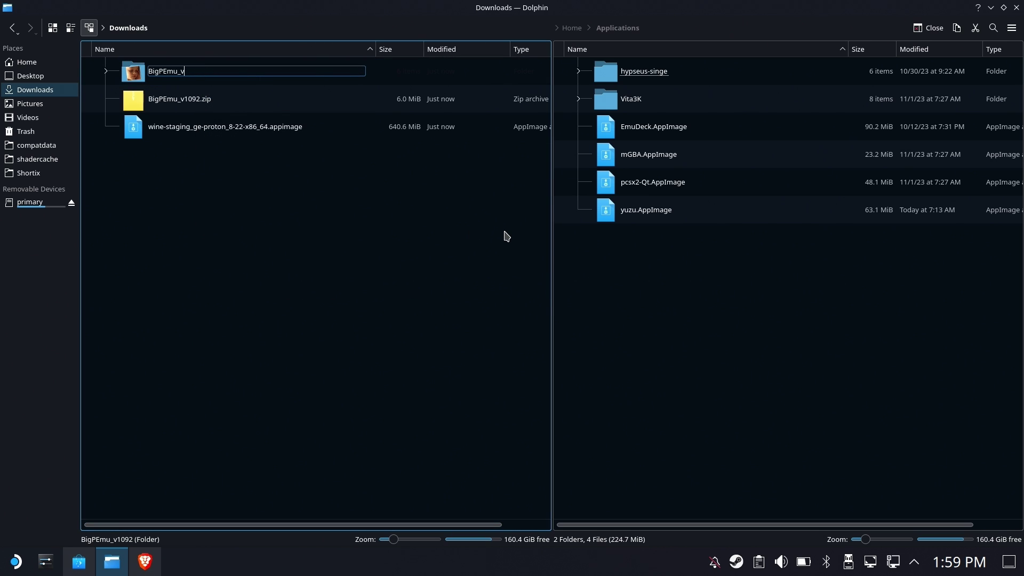
pyautogui.press('Return')
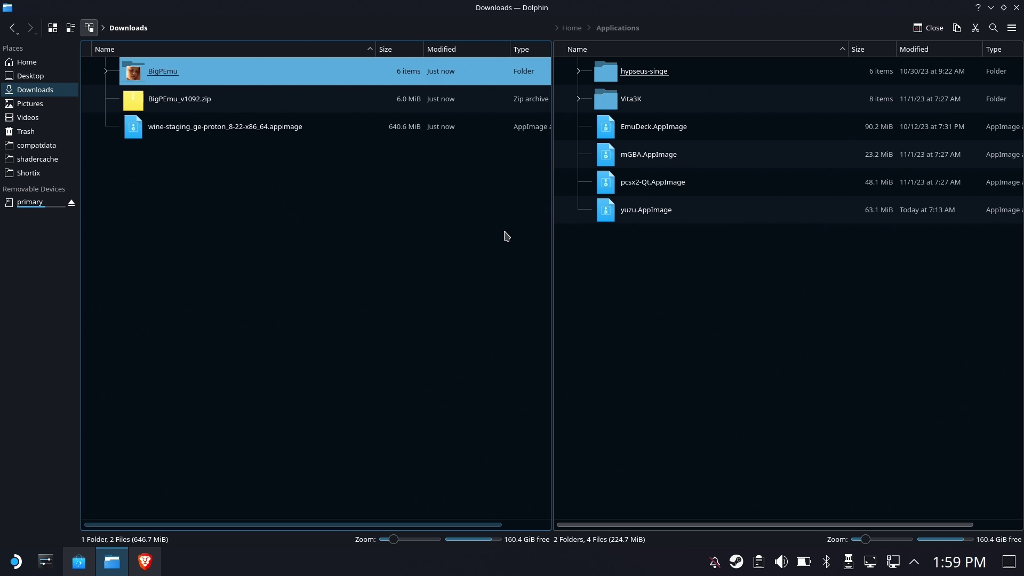
# Step: Move the BigPEmu folder into Applications
pyautogui.click(484, 233)
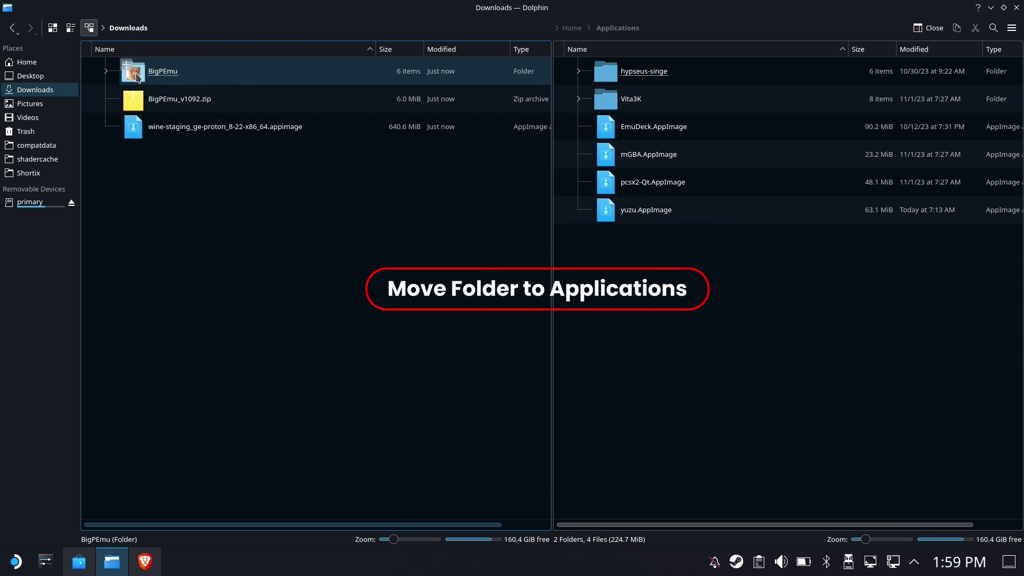
pyautogui.moveTo(163, 72); pyautogui.dragTo(691, 327)
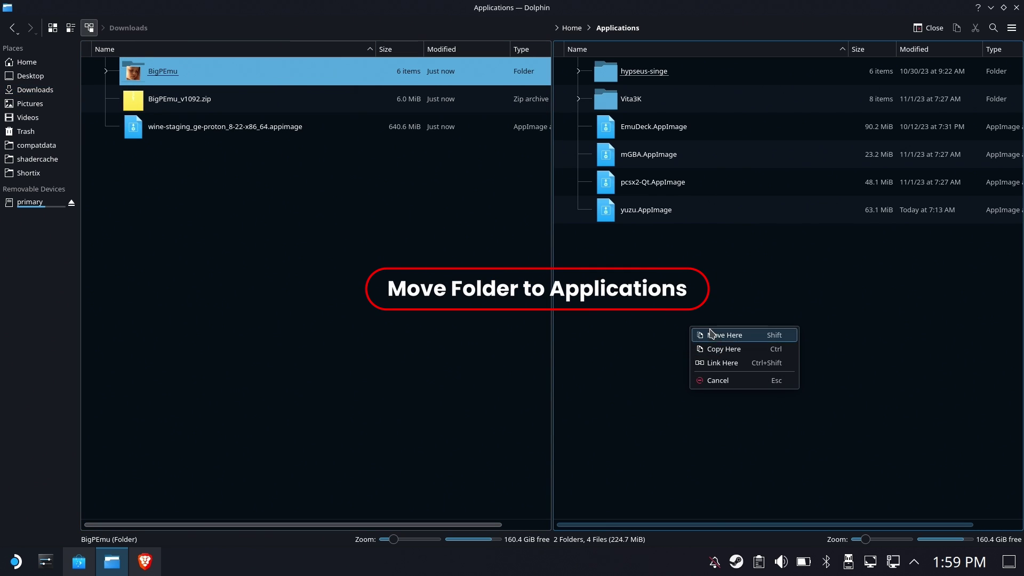
pyautogui.click(737, 335)
# Step: Create a new folder named Proton inside Applications
pyautogui.click(699, 334)
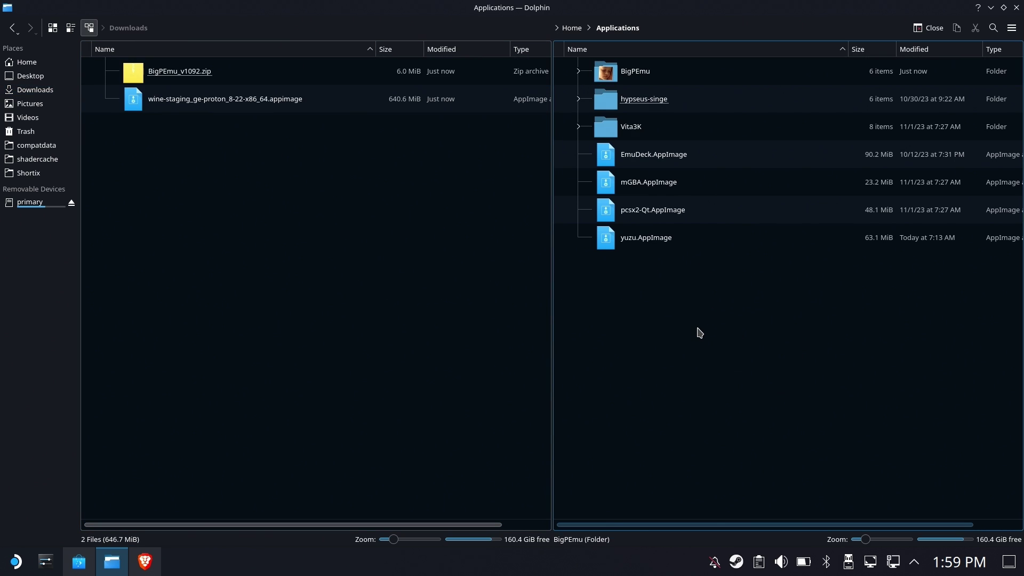
pyautogui.rightClick(653, 314)
pyautogui.moveTo(698, 321)
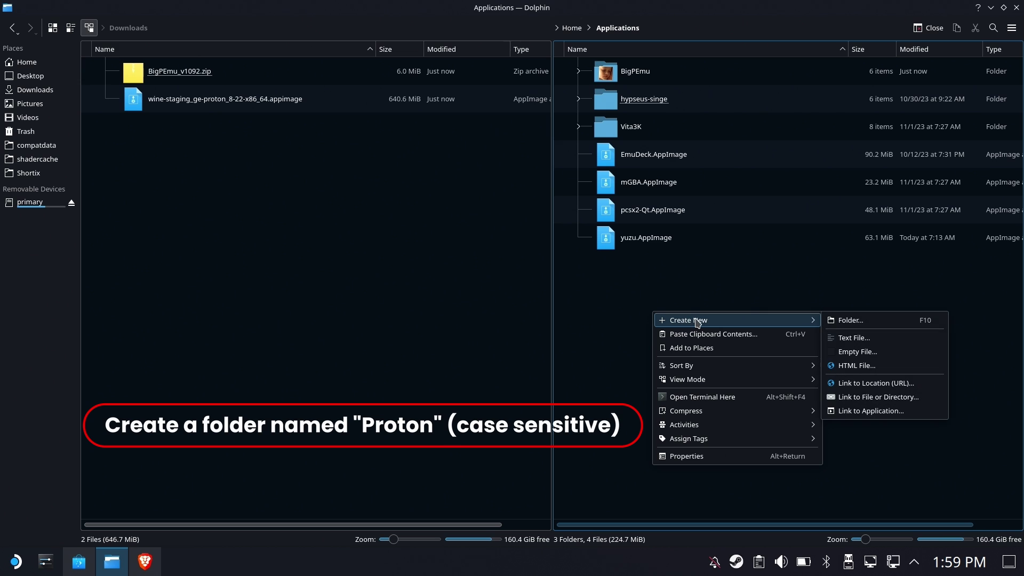
pyautogui.click(867, 326)
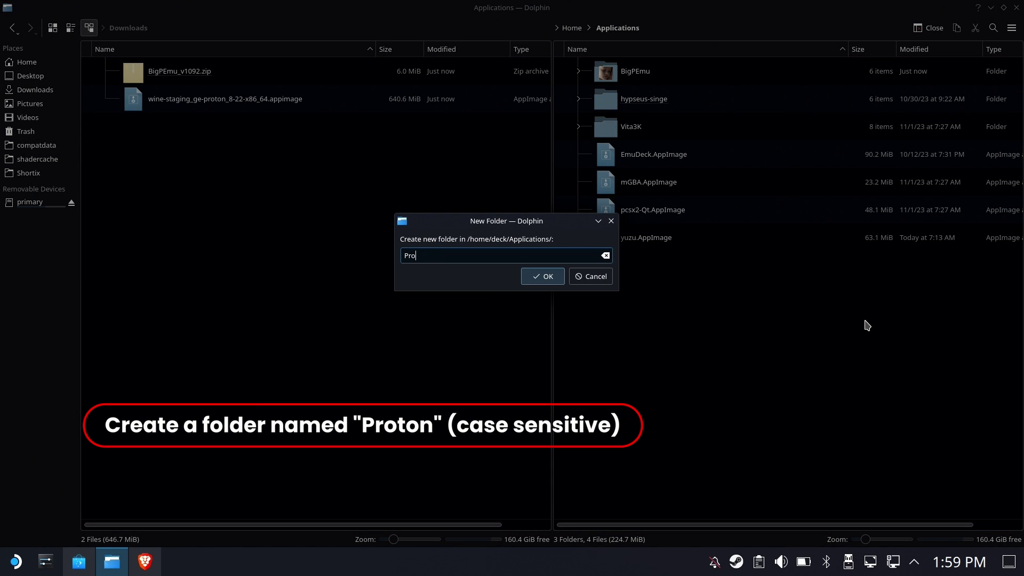
pyautogui.write('Proton')
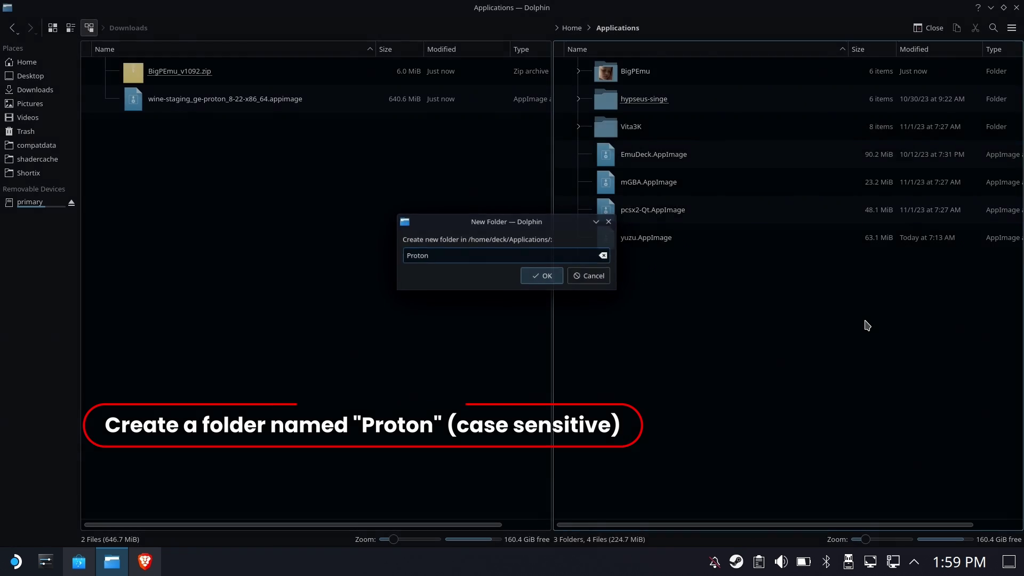
pyautogui.press('Return')
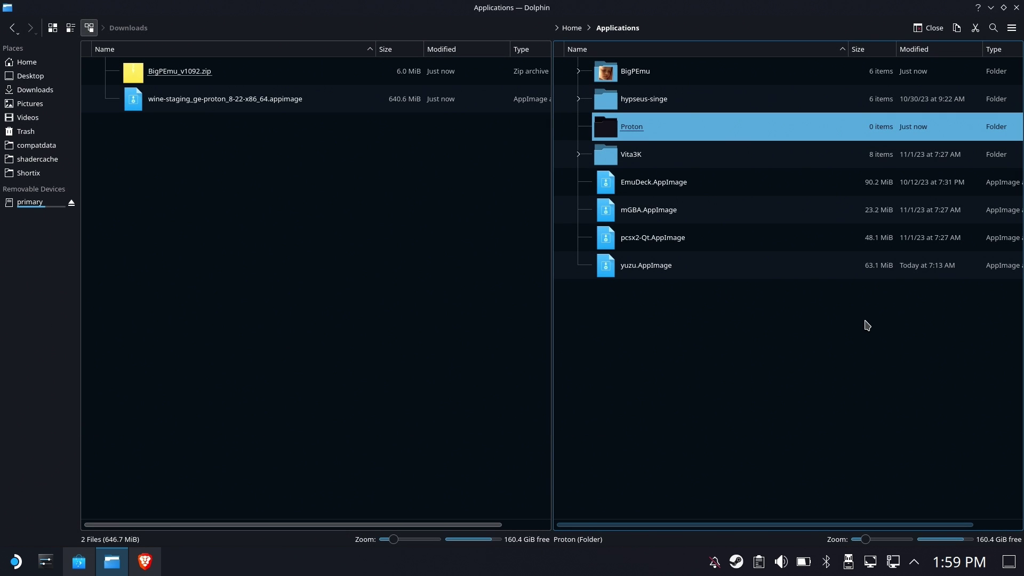
# Step: Move the wine-staging GE Proton appimage from Downloads into the Proton folder
pyautogui.click(639, 132)
pyautogui.moveTo(206, 101); pyautogui.dragTo(684, 291)
pyautogui.click(716, 297)
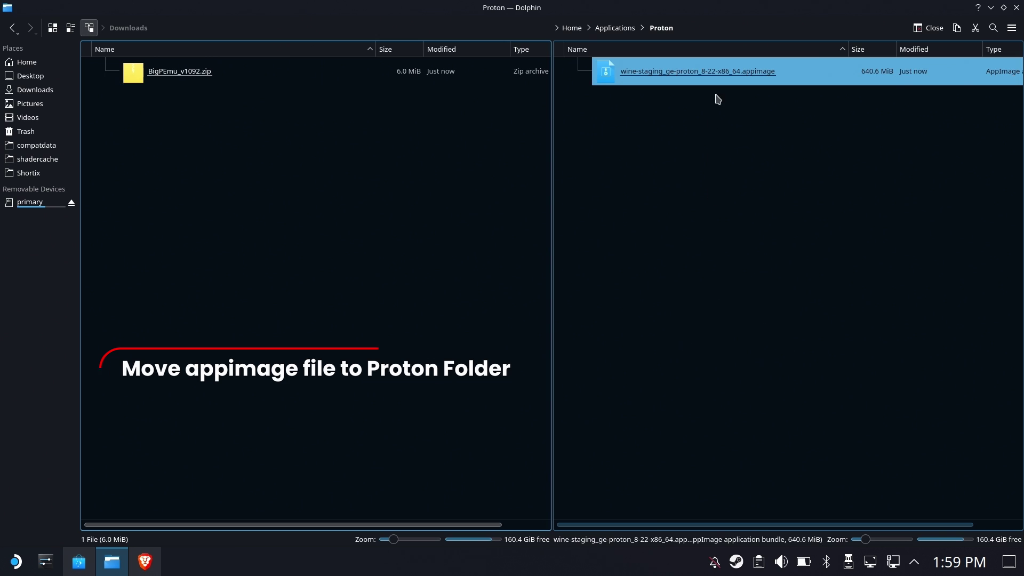
pyautogui.click(715, 158)
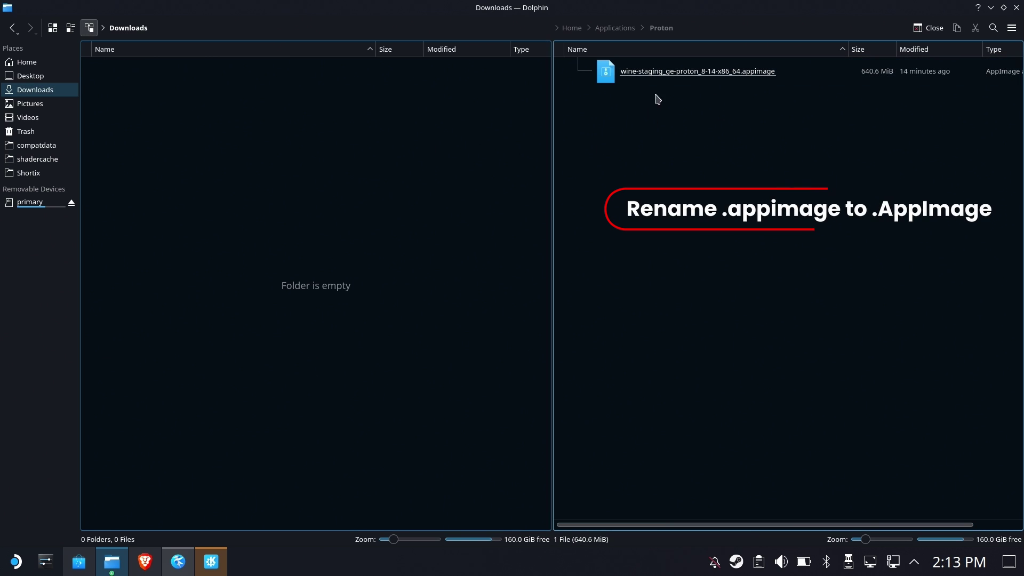
# Step: Rename the wine-staging GE Proton file so its extension is .AppImage instead of .appimage
pyautogui.click(669, 73)
pyautogui.rightClick(669, 73)
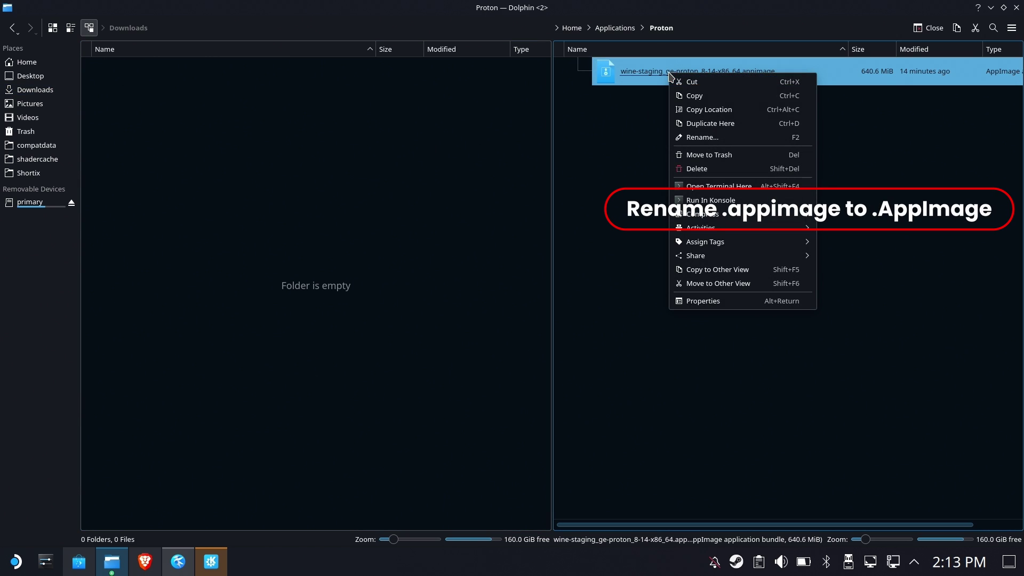
pyautogui.click(716, 137)
pyautogui.press('Right')
pyautogui.press('Right')
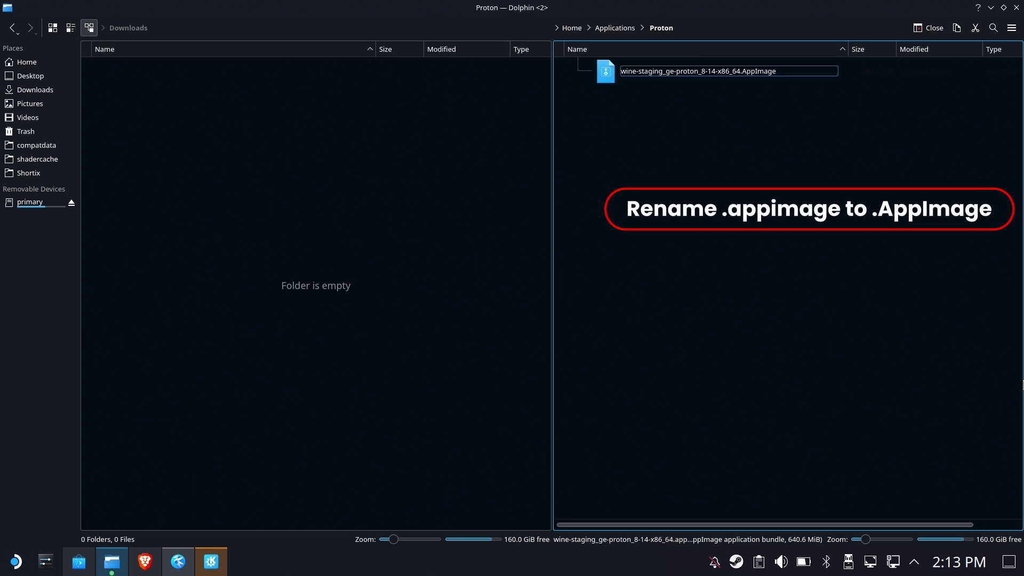
pyautogui.press('Return')
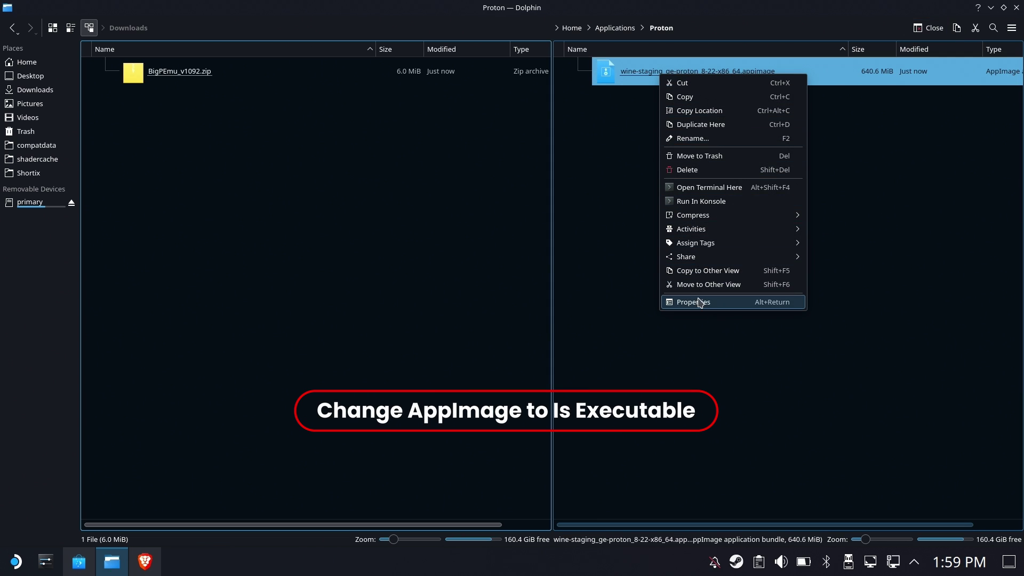
# Step: Mark the GE Proton AppImage as executable in its Permissions properties
pyautogui.click(696, 302)
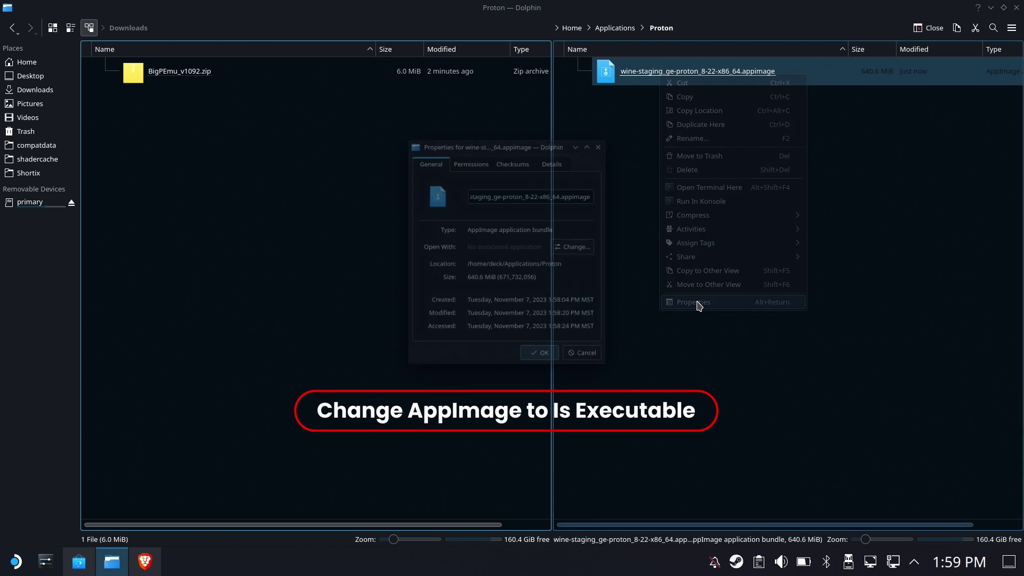
pyautogui.click(466, 154)
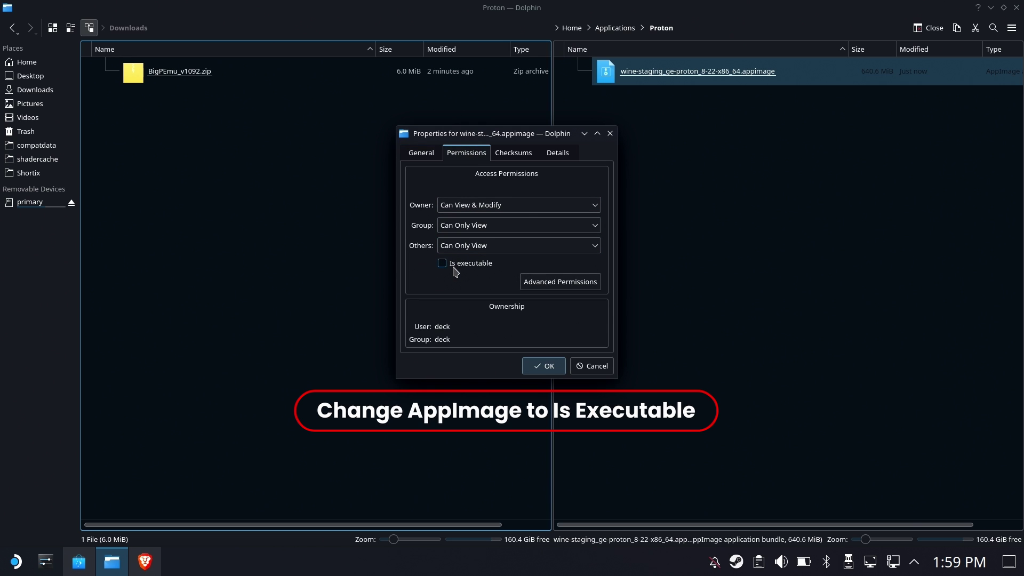
pyautogui.click(540, 369)
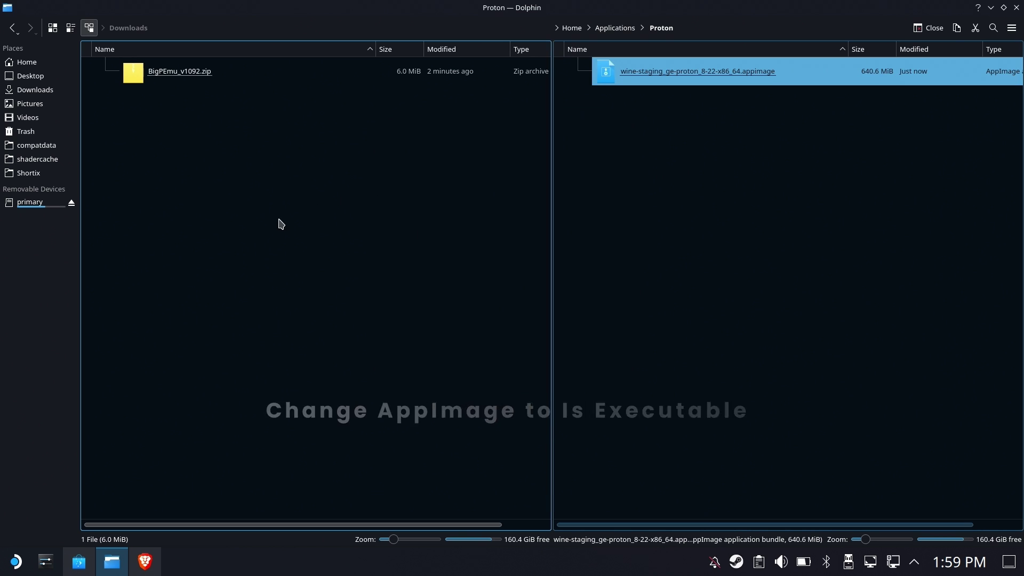
pyautogui.click(198, 77)
# Step: Delete BigPEmu_v1092.zip and browse the left pane to primary > Emulation > roms
pyautogui.rightClick(199, 77)
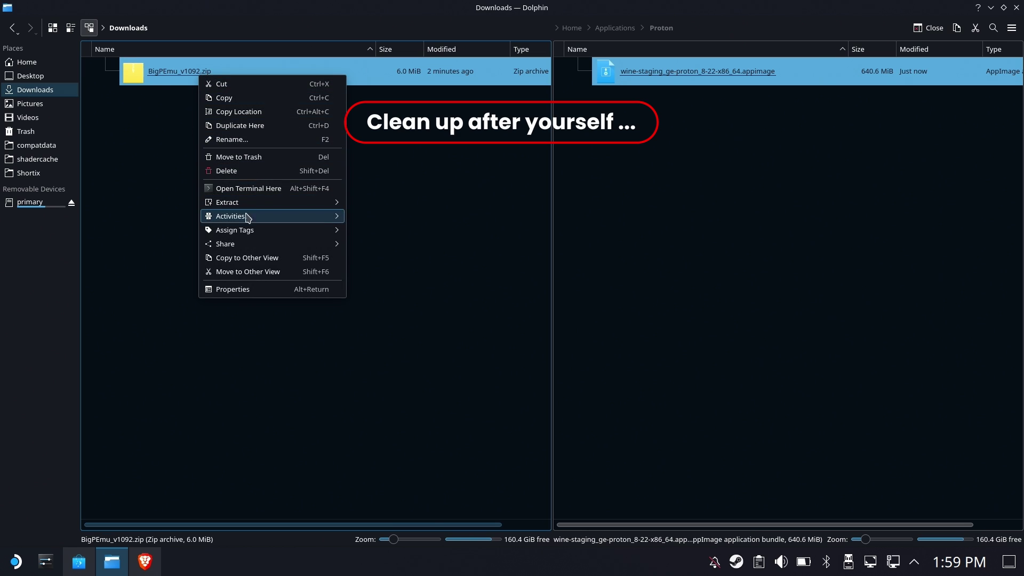
pyautogui.click(253, 177)
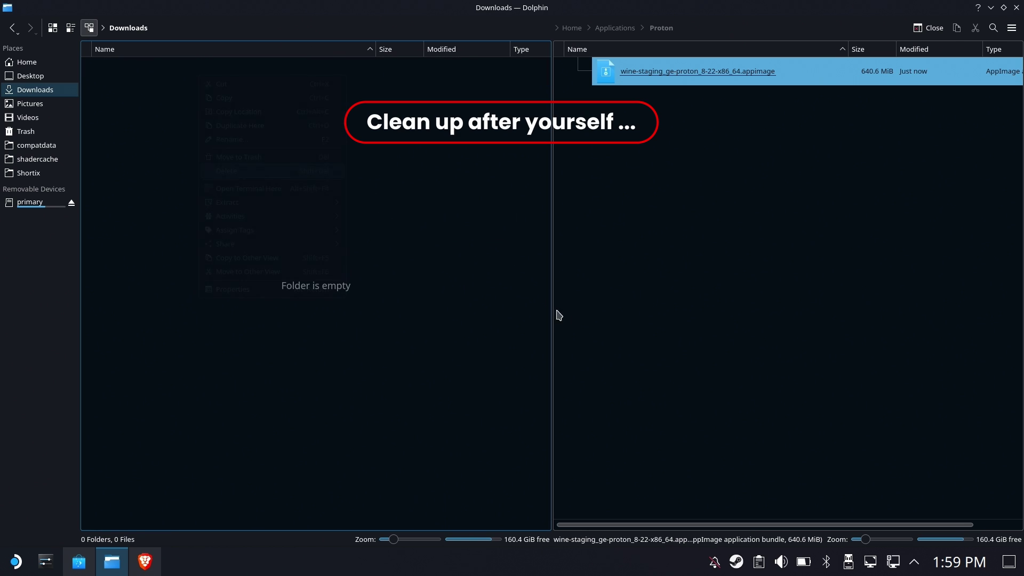
pyautogui.click(32, 205)
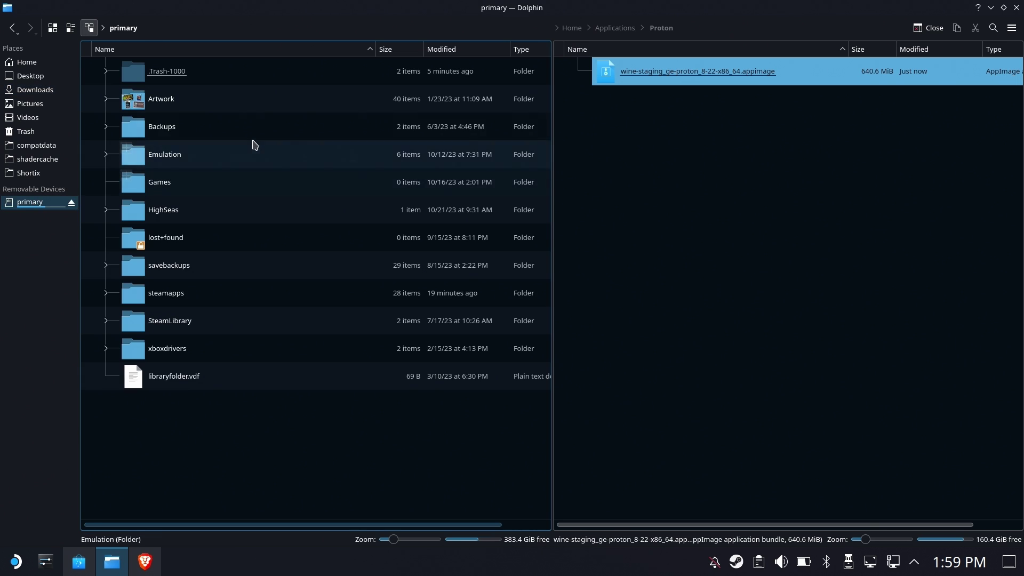
pyautogui.doubleClick(155, 165)
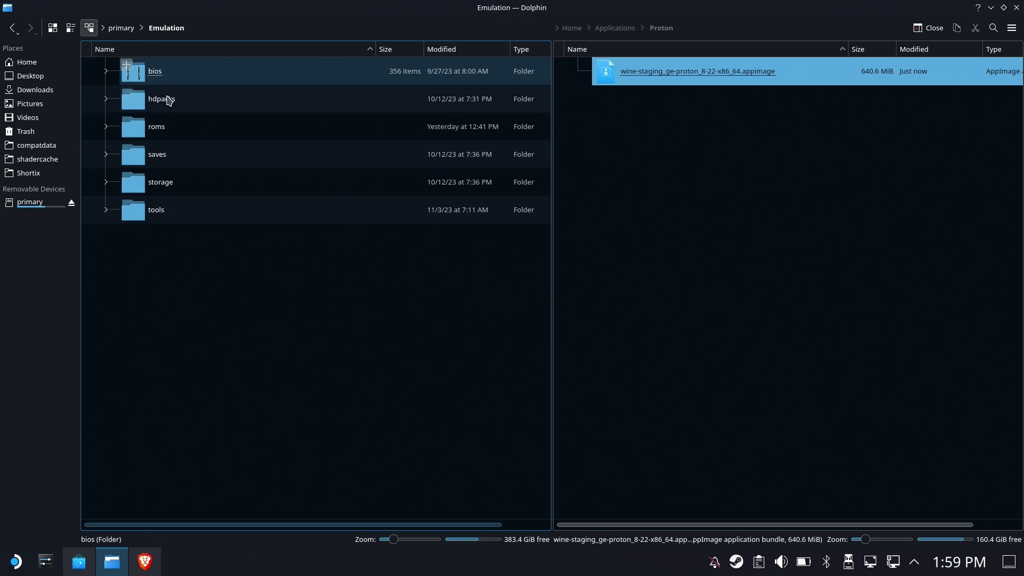
pyautogui.doubleClick(230, 126)
pyautogui.scroll(-5, 288, 197)
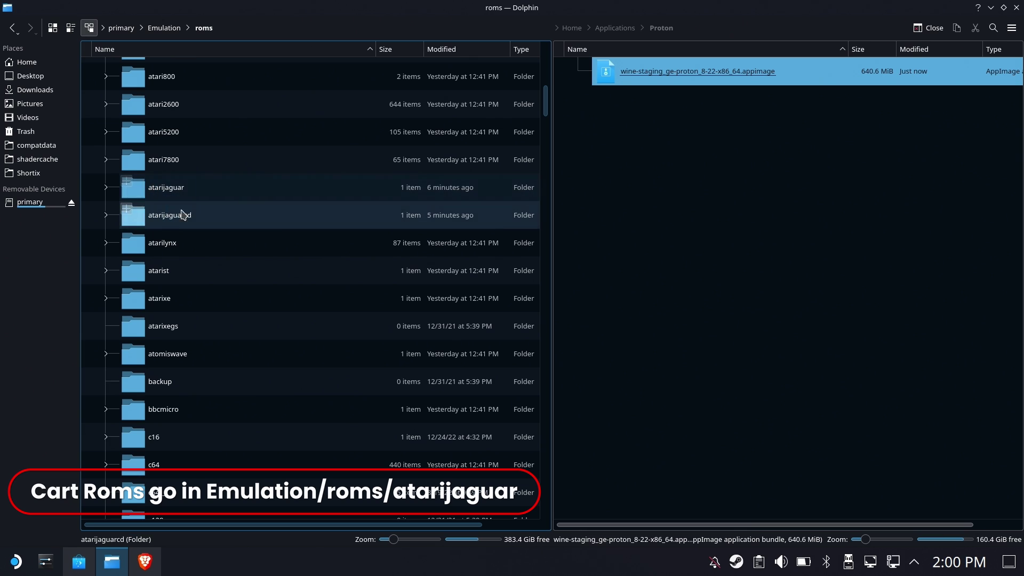
# Step: Open roms/atarijaguarcd in the right pane and roms/atarijaguar in the left for the ROMs
pyautogui.click(773, 174)
pyautogui.click(29, 203)
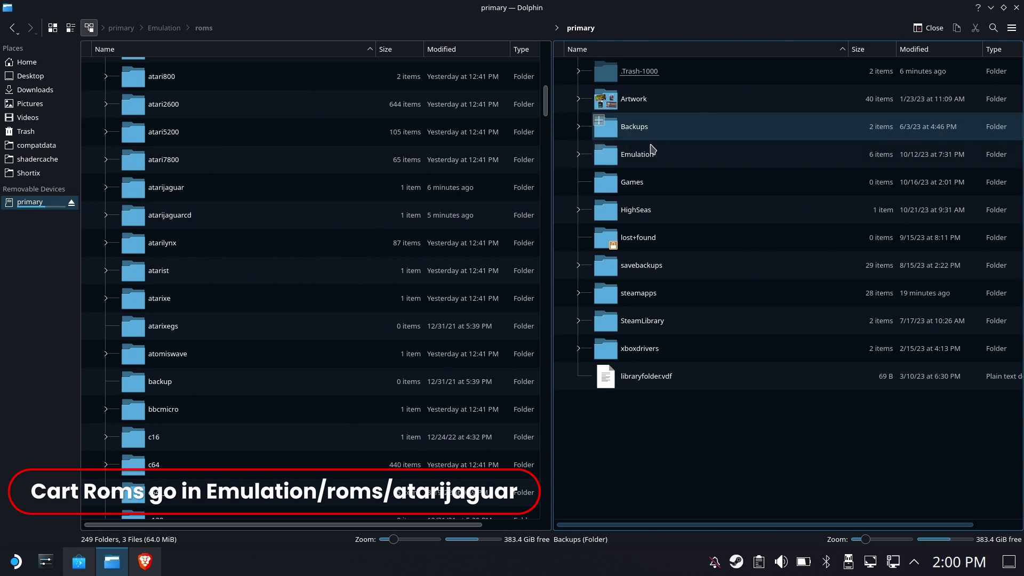
pyautogui.doubleClick(638, 155)
pyautogui.click(632, 134)
pyautogui.click(632, 134)
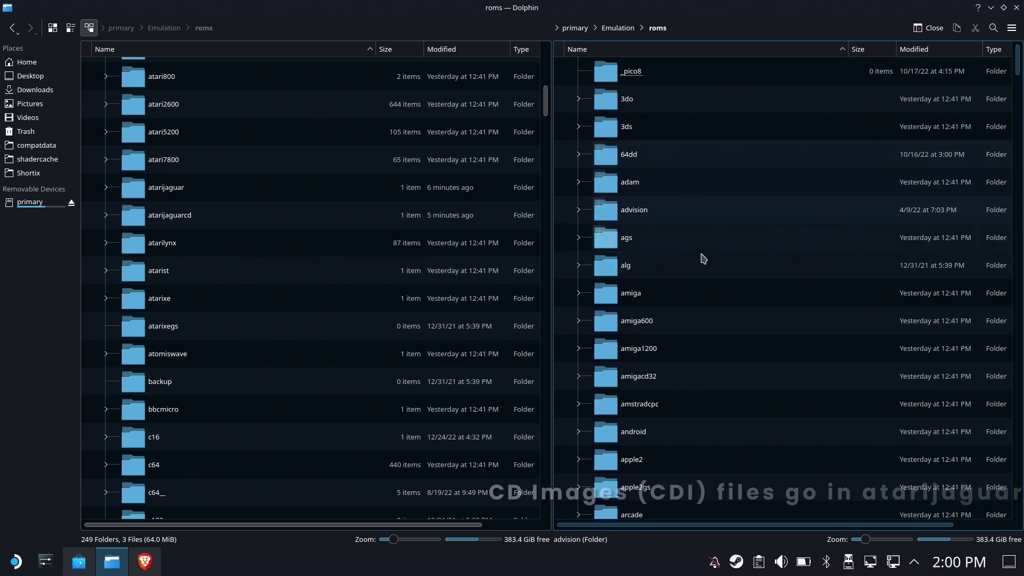
pyautogui.scroll(-2, 687, 377)
pyautogui.scroll(-1, 686, 377)
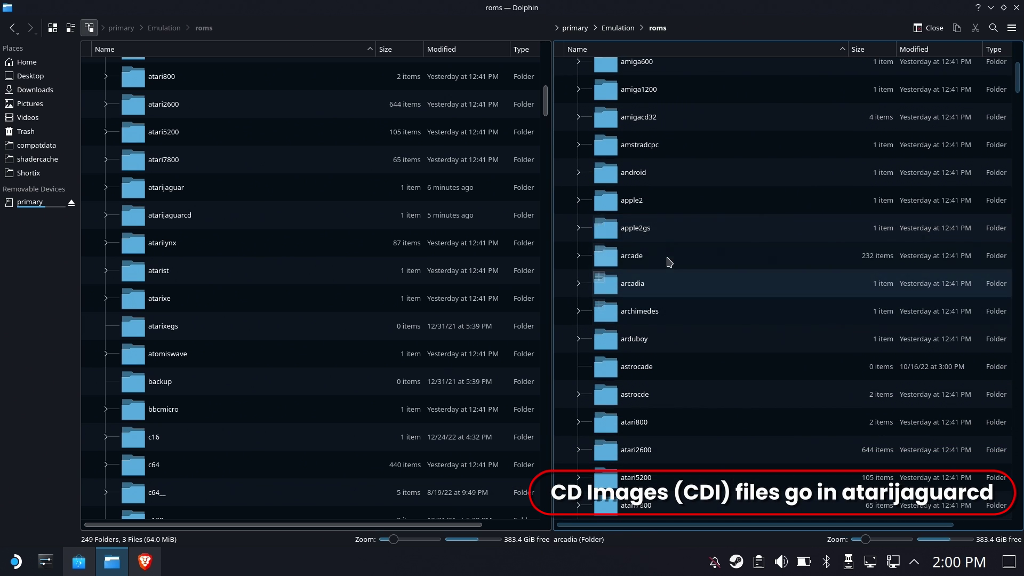
pyautogui.scroll(1, 683, 149)
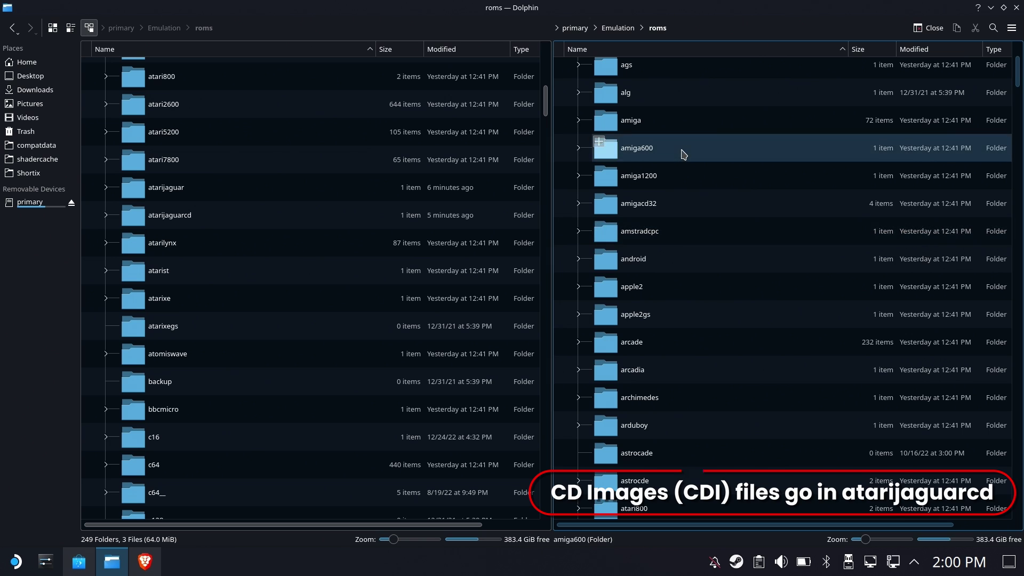
pyautogui.scroll(-4, 683, 151)
pyautogui.click(639, 301)
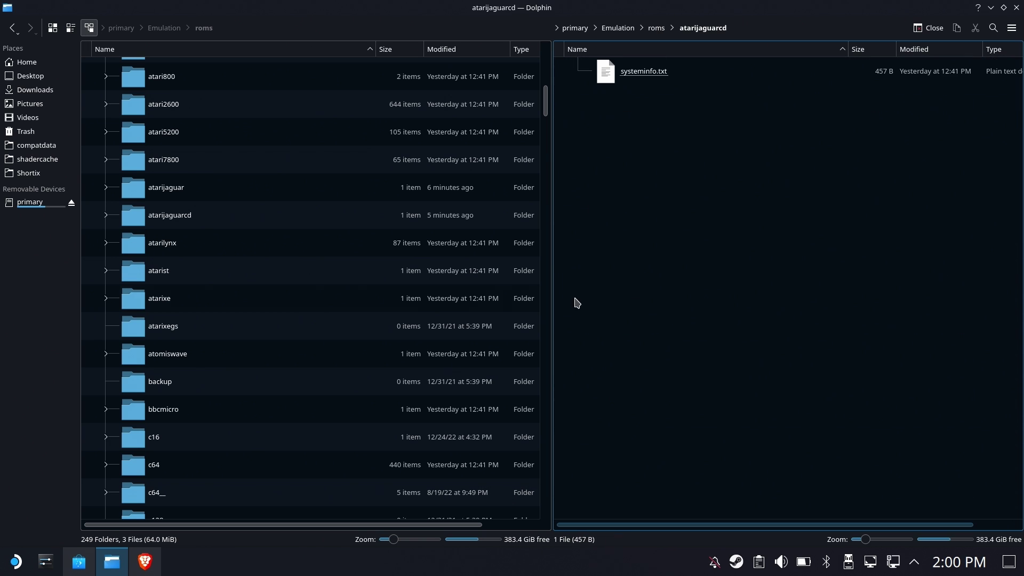
pyautogui.click(163, 191)
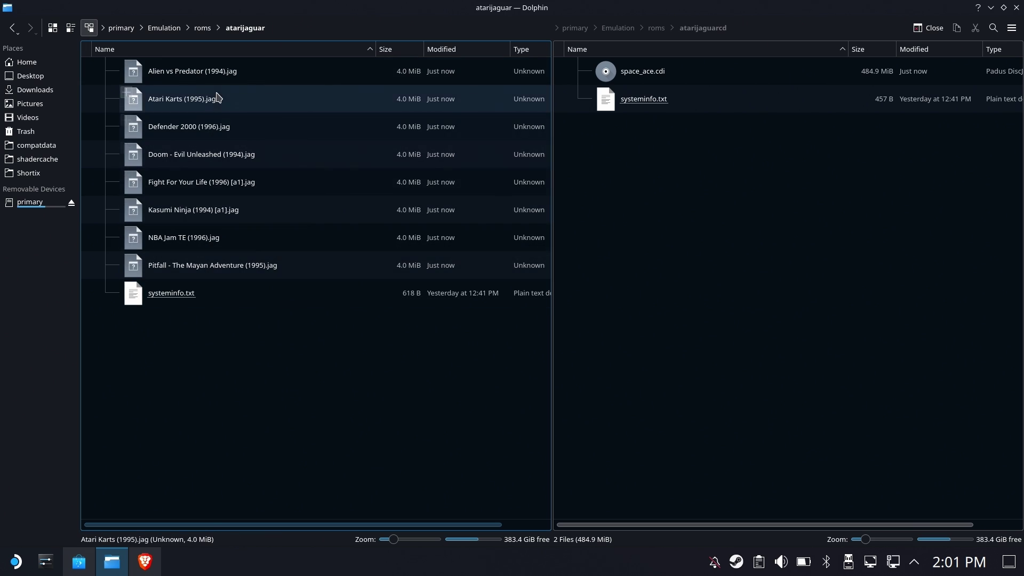
# Step: Create an empty text file named BigPEmu.jag in atarijaguar, then close Dolphin
pyautogui.rightClick(262, 351)
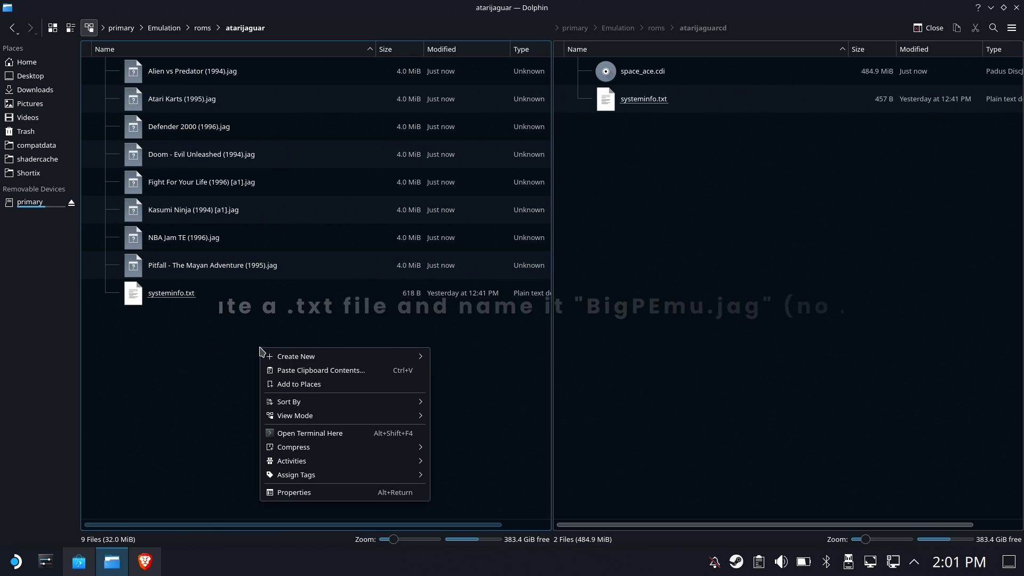
pyautogui.moveTo(311, 357)
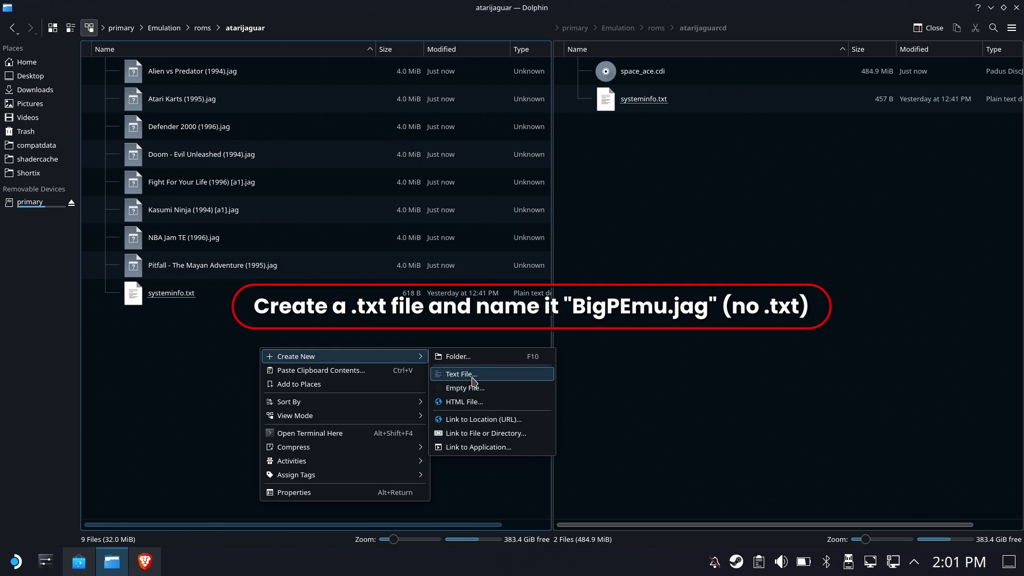
pyautogui.click(469, 375)
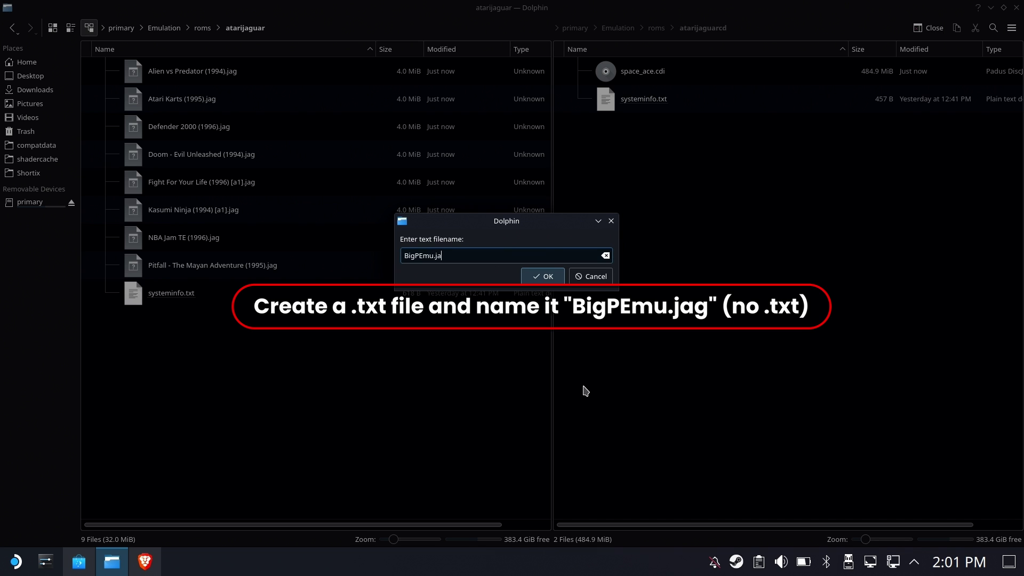
pyautogui.write('g')
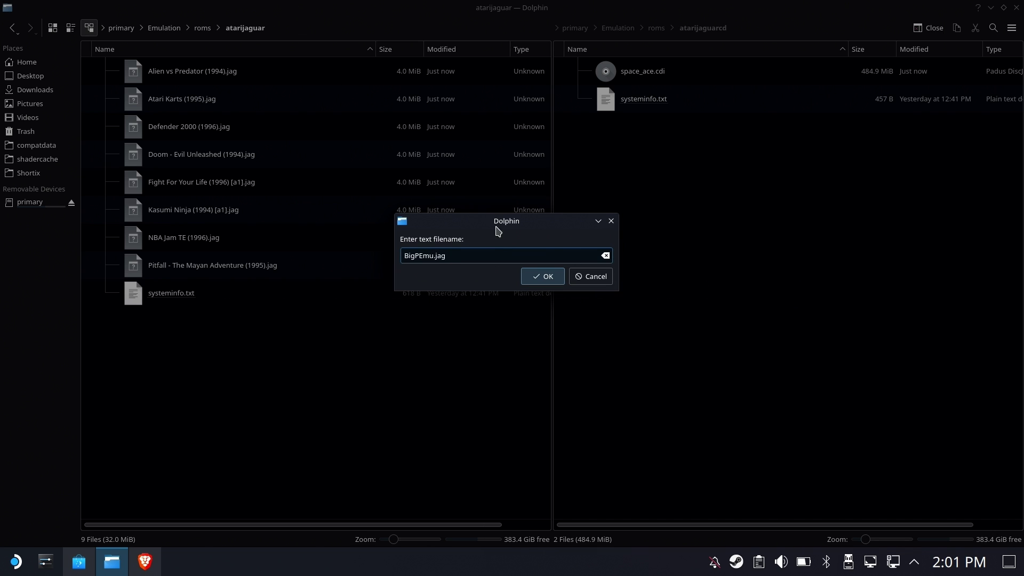
pyautogui.click(542, 277)
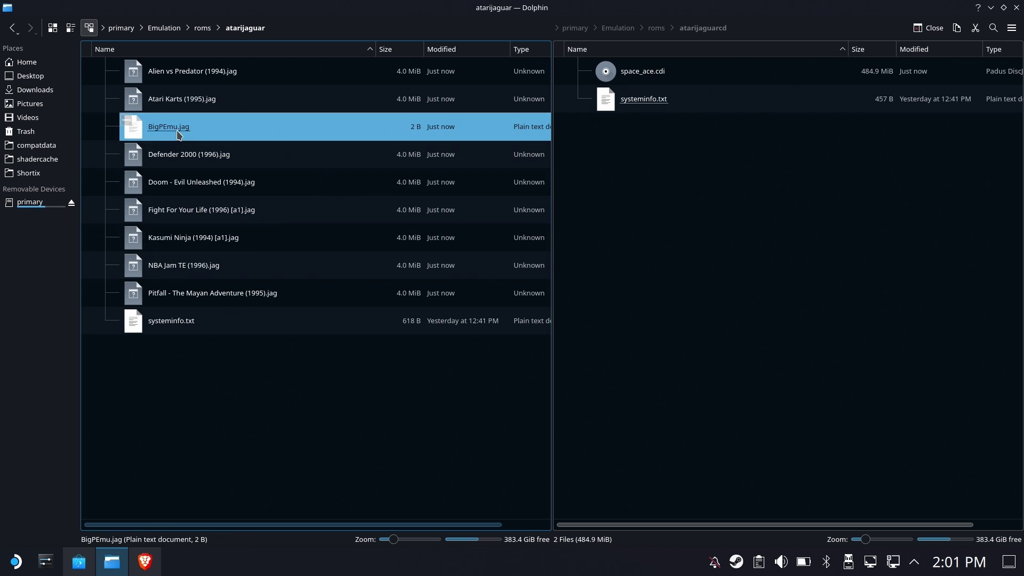
pyautogui.click(1016, 8)
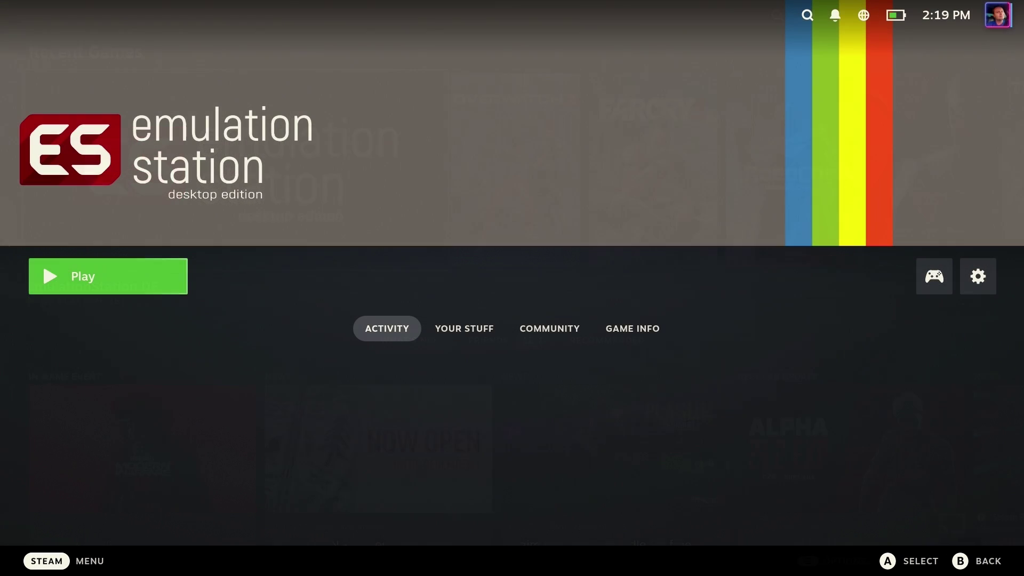
# Step: Turn on the back grip buttons in EmulationStation DE's controller settings
pyautogui.press('Right')
pyautogui.press('Left')
pyautogui.press('Return')
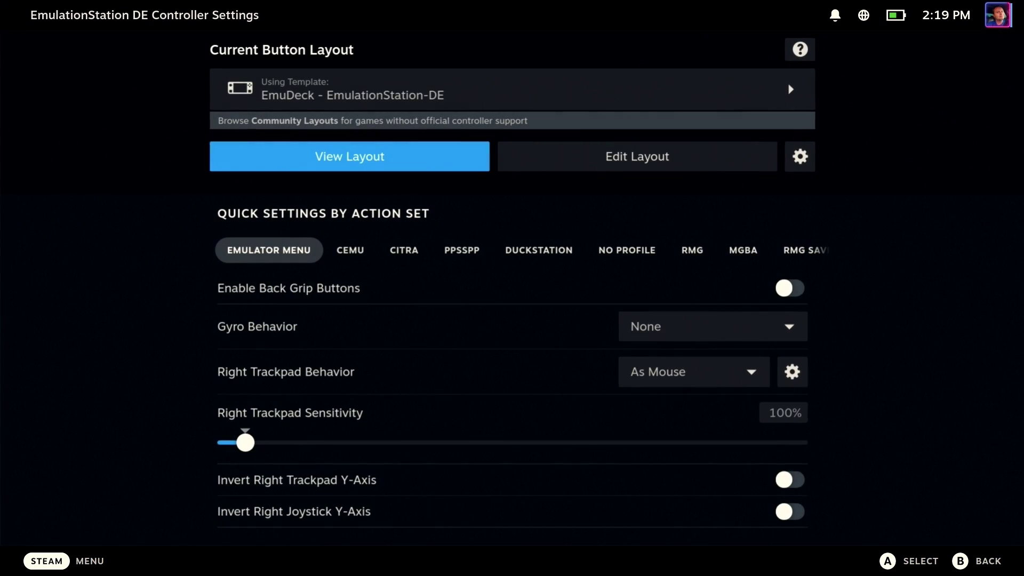
pyautogui.press('Down')
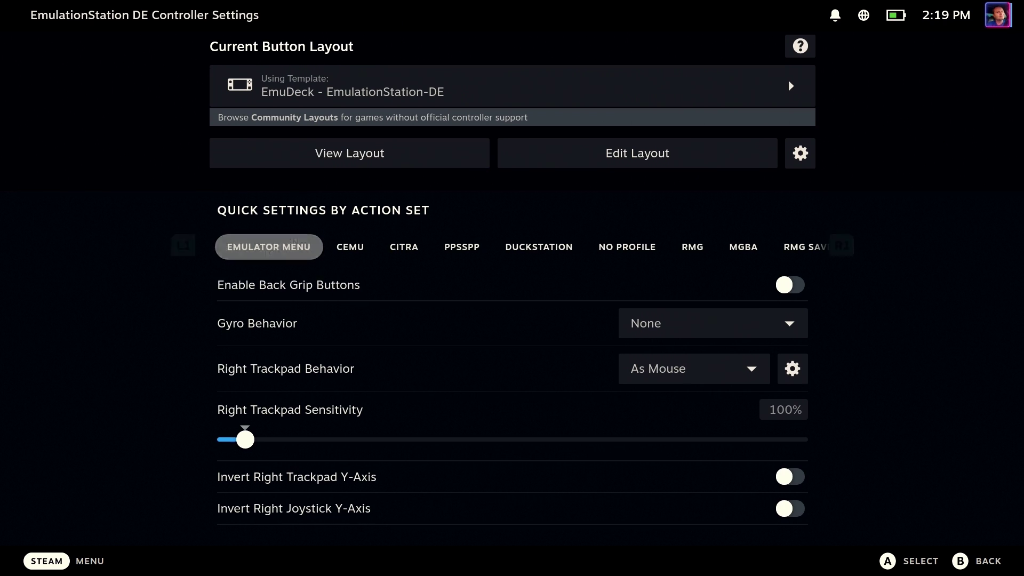
pyautogui.press('Down')
pyautogui.press('Return')
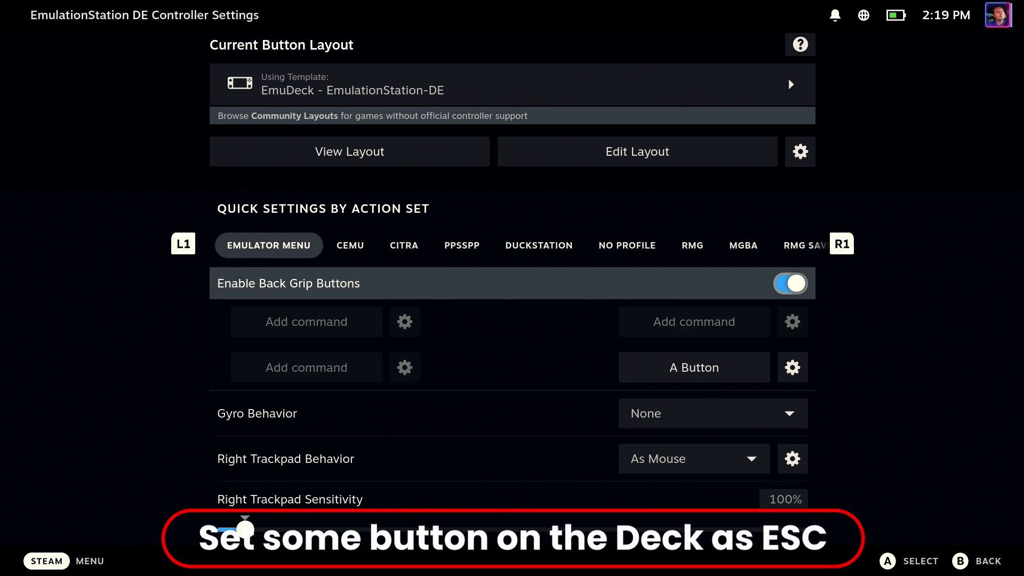
# Step: Assign the Esc keyboard key to the R5 back grip and return to the game page
pyautogui.press('Down')
pyautogui.press('Down')
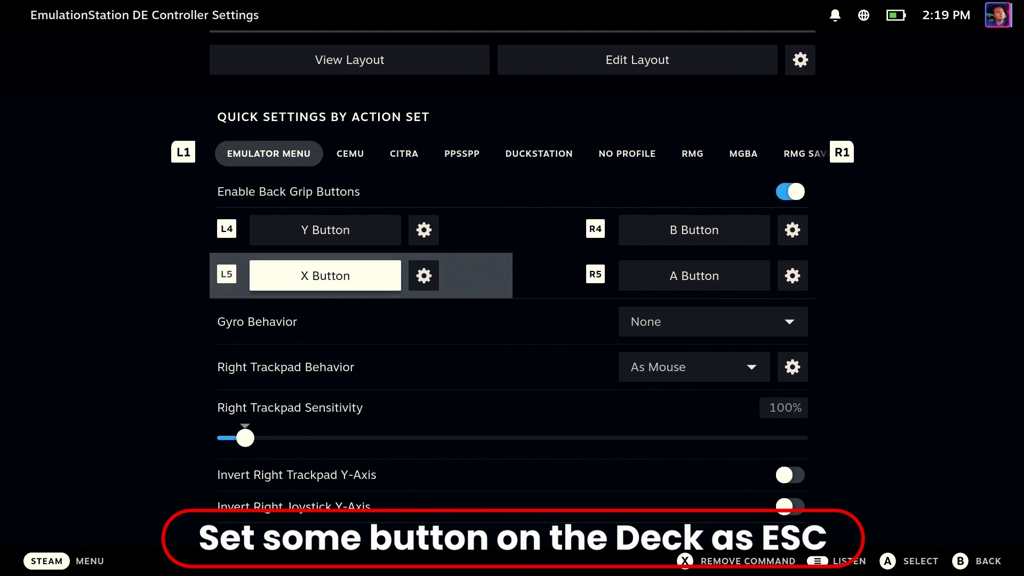
pyautogui.press('Right')
pyautogui.press('Right')
pyautogui.press('Return')
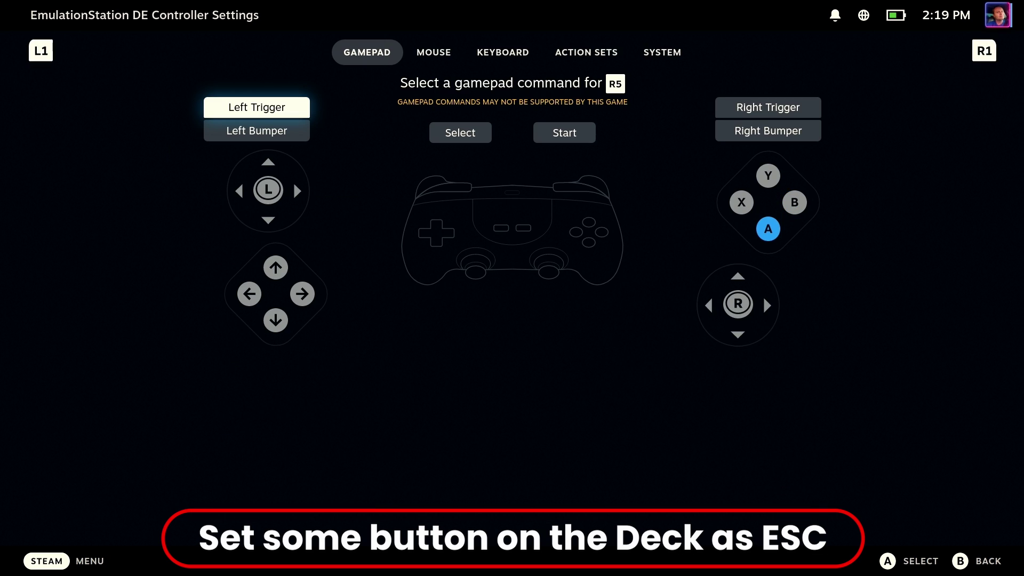
pyautogui.press('Right')
pyautogui.press('Up')
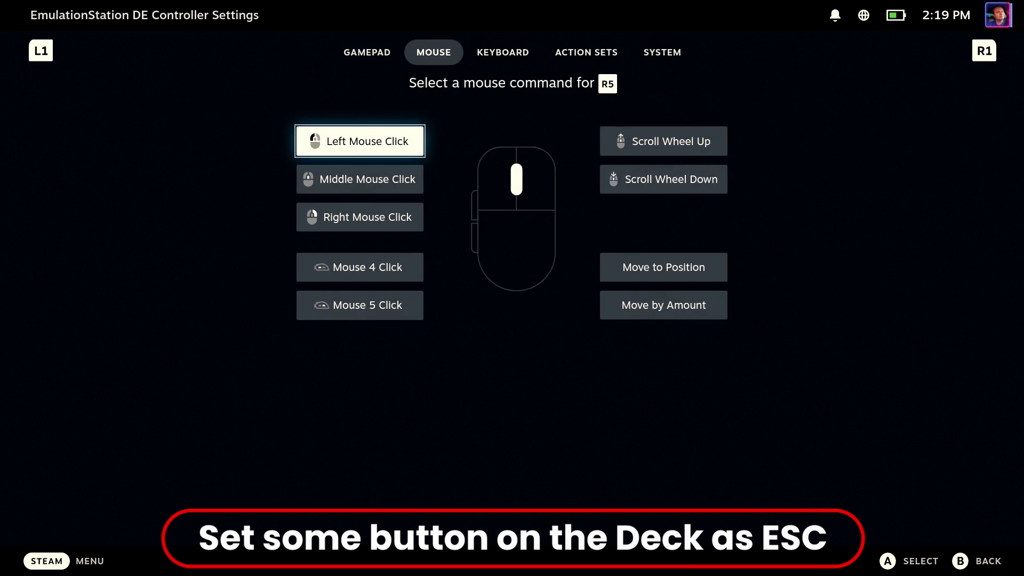
pyautogui.press('Left')
pyautogui.press('Right')
pyautogui.press('Right')
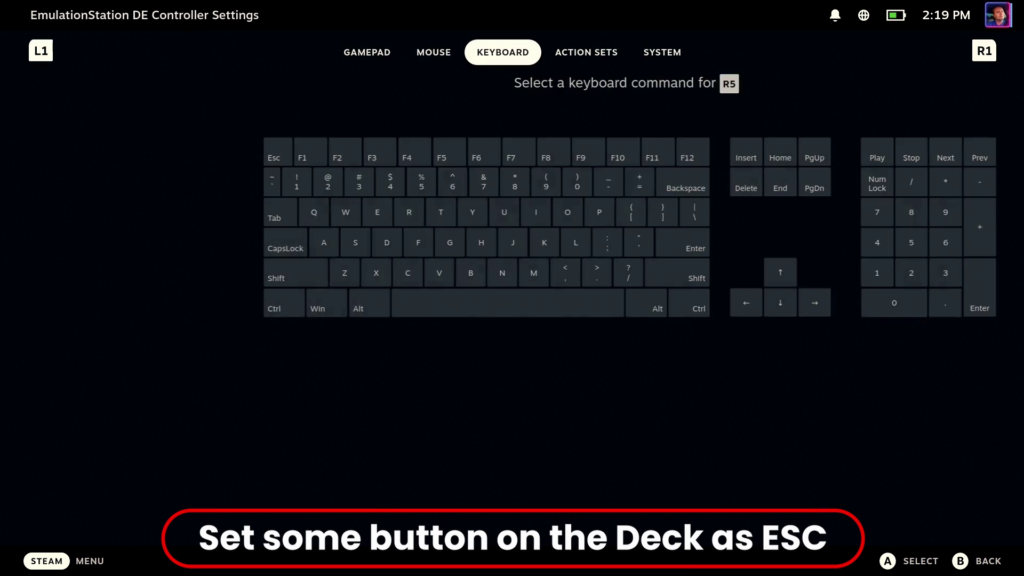
pyautogui.press('Down')
pyautogui.press('Return')
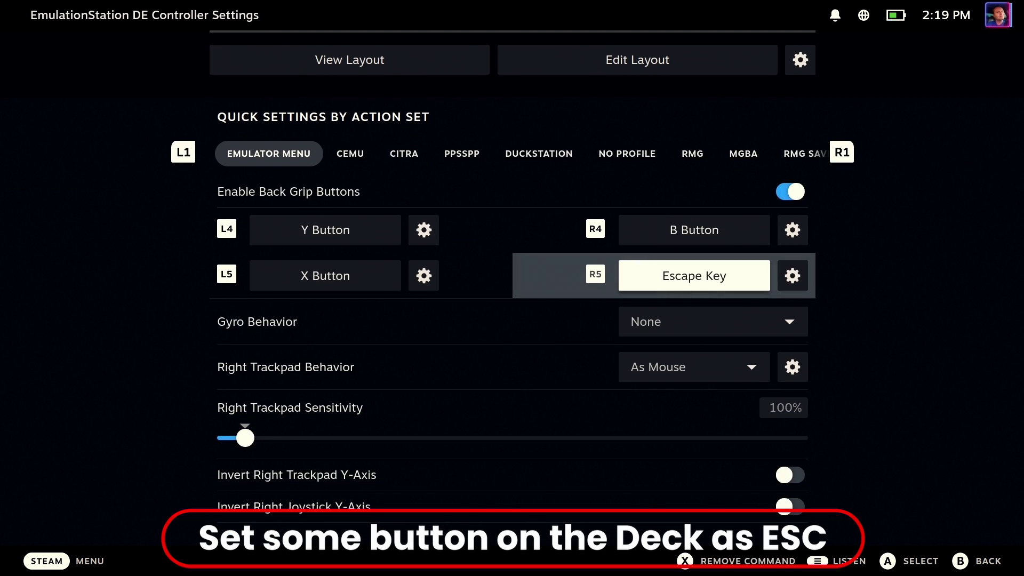
pyautogui.press('Escape')
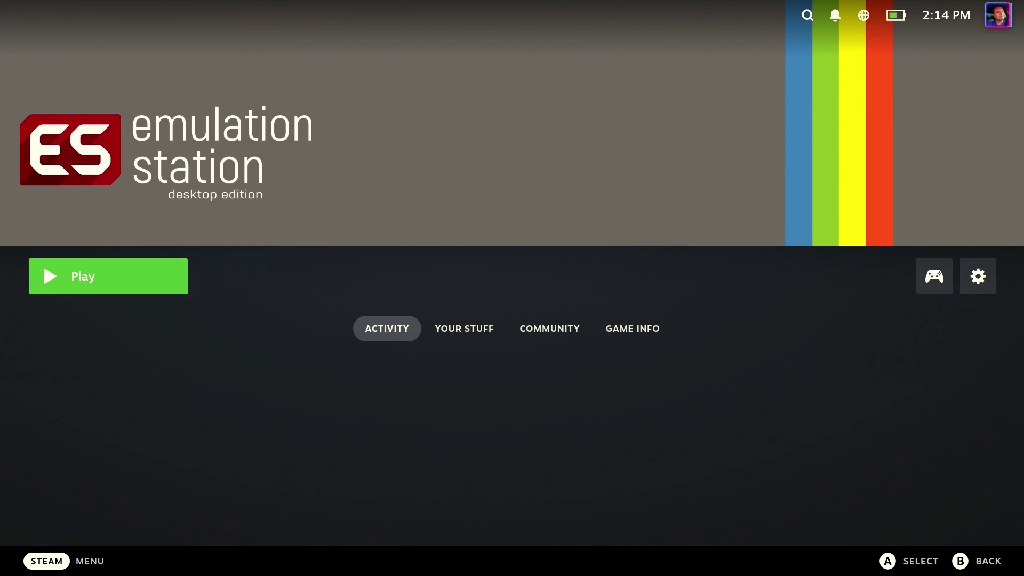
# Step: Launch EmulationStation DE and open the Atari Jaguar system with its 9 games
pyautogui.press('Return')
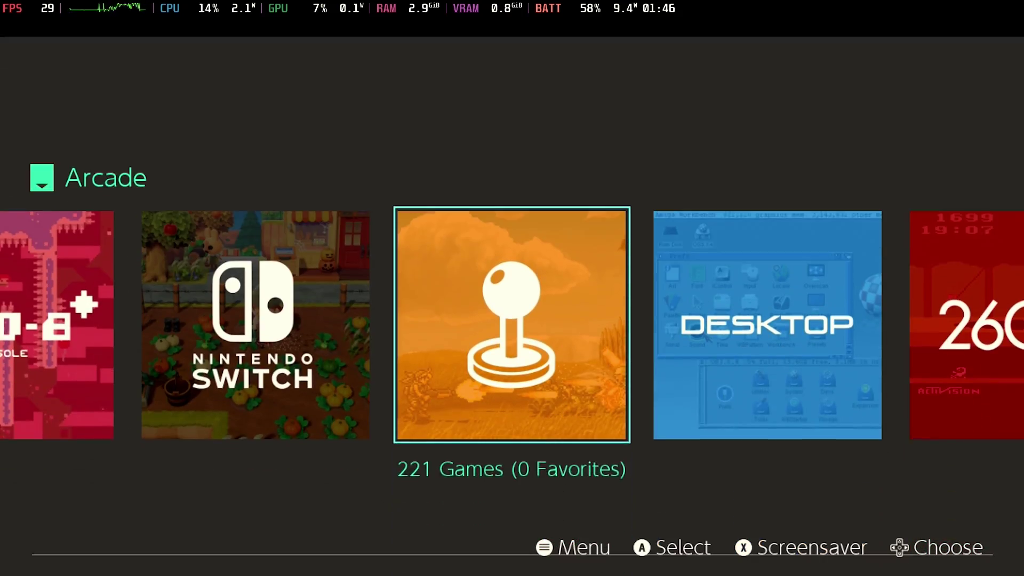
pyautogui.press('Right')
pyautogui.press('Right')
pyautogui.press('Right')
pyautogui.press('Right')
pyautogui.press('Right')
pyautogui.press('Right')
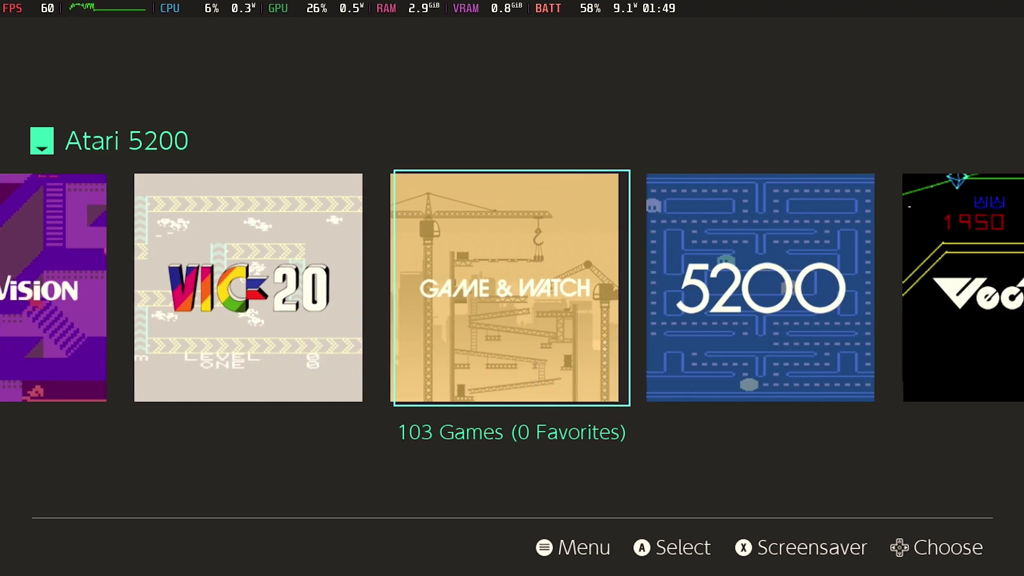
pyautogui.press('Right')
pyautogui.press('Right')
pyautogui.press('Right')
pyautogui.press('Right')
pyautogui.press('Right')
pyautogui.press('Right')
pyautogui.press('Right')
pyautogui.press('Right')
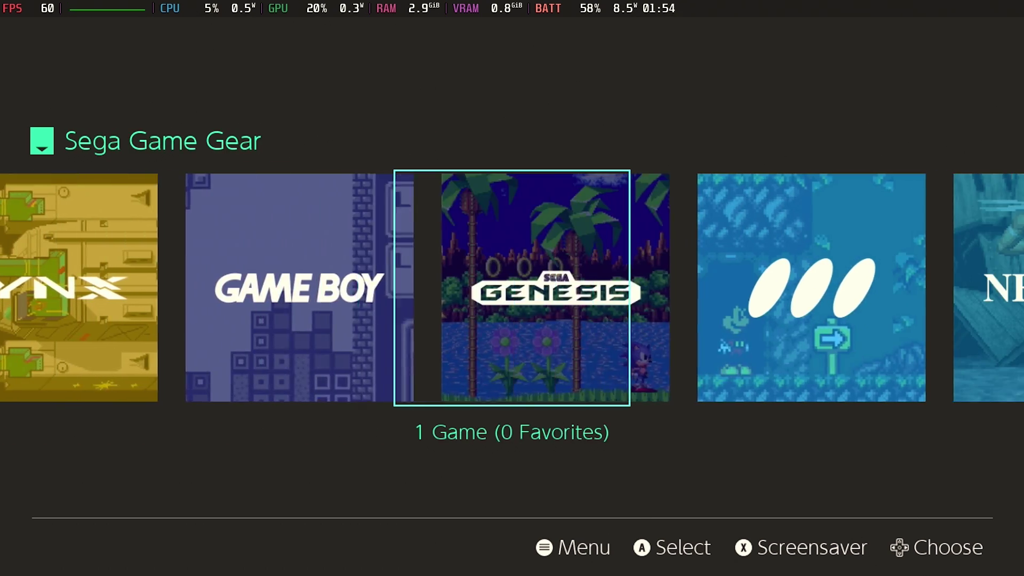
pyautogui.press('Right')
pyautogui.press('Right')
pyautogui.press('Right')
pyautogui.press('Right')
pyautogui.press('Right')
pyautogui.press('Right')
pyautogui.press('Right')
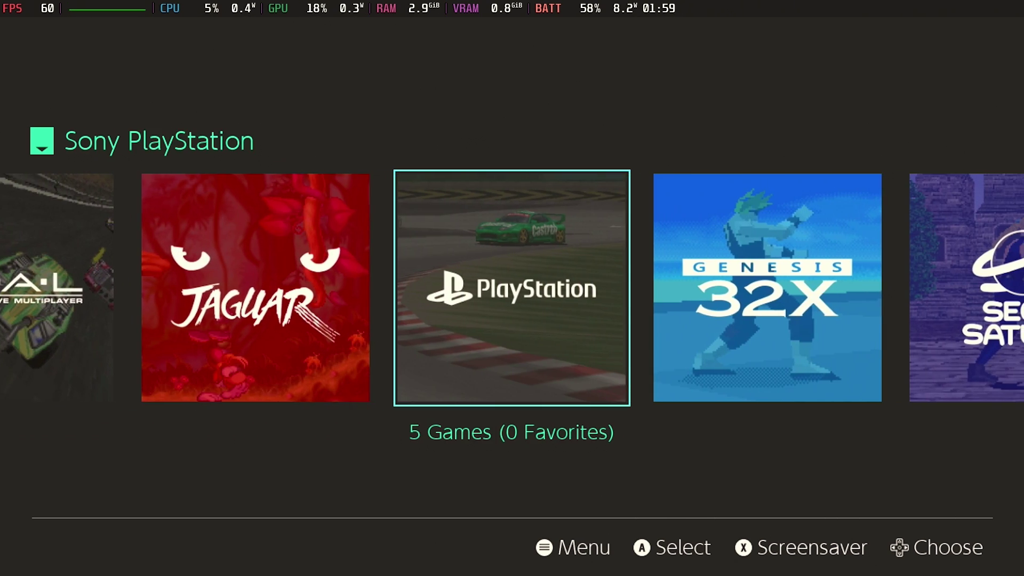
pyautogui.press('Left')
pyautogui.press('Return')
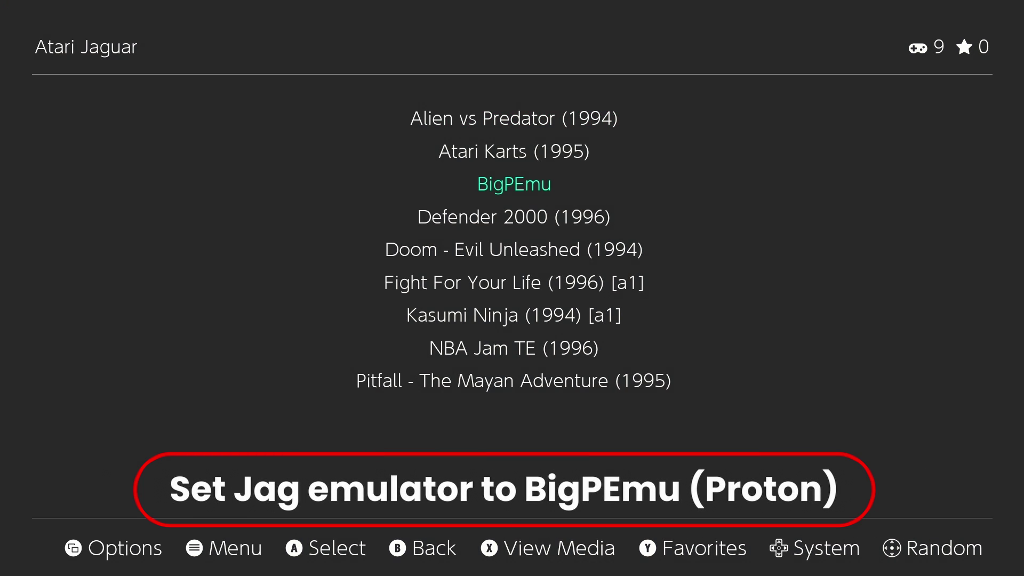
# Step: In Other Settings > Alternative Emulators, set atarijaguar to BigPEmu (Proton)
pyautogui.press('Escape')
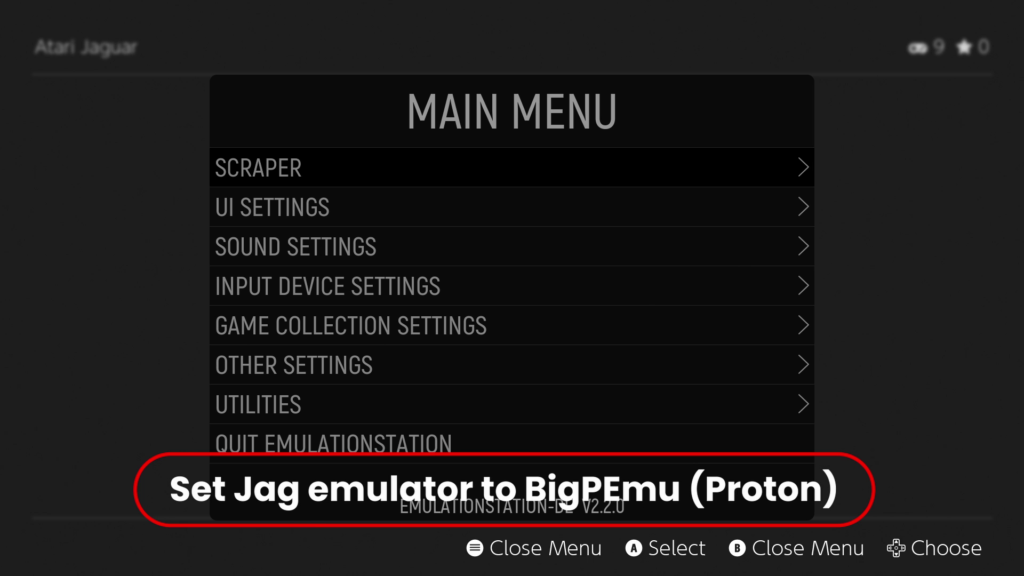
pyautogui.press('Down')
pyautogui.press('Down')
pyautogui.press('Down')
pyautogui.press('Down')
pyautogui.press('Down')
pyautogui.press('Return')
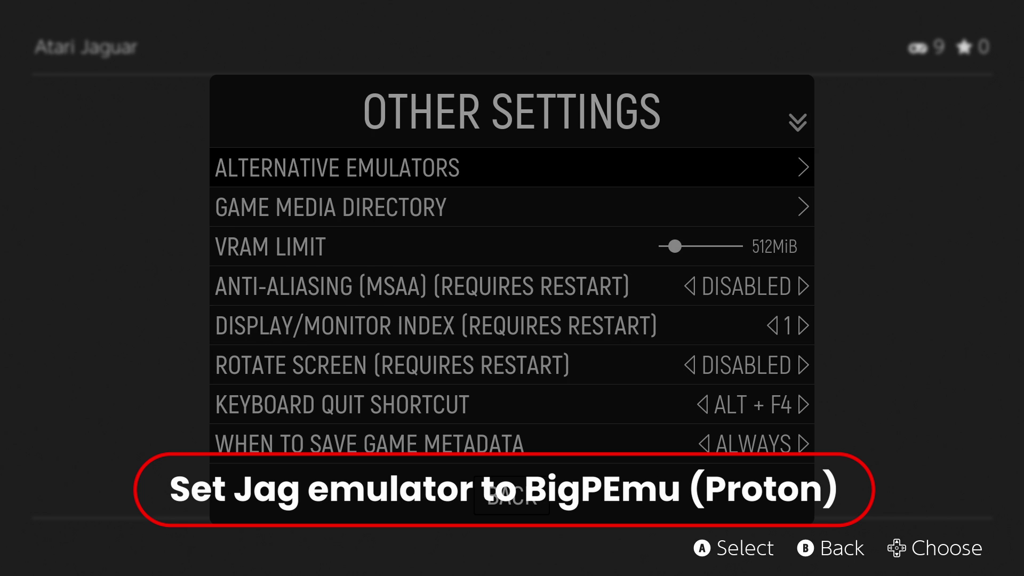
pyautogui.press('Return')
pyautogui.press('Down')
pyautogui.press('Down')
pyautogui.press('Down')
pyautogui.press('Down')
pyautogui.press('Down')
pyautogui.press('Down')
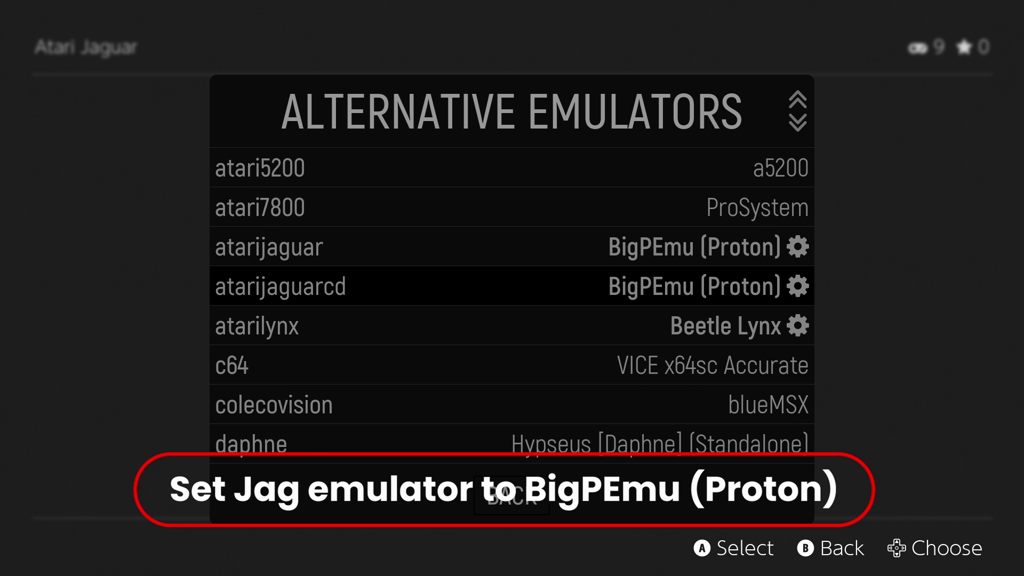
pyautogui.press('Up')
pyautogui.press('Return')
pyautogui.press('Up')
pyautogui.press('Up')
pyautogui.press('Up')
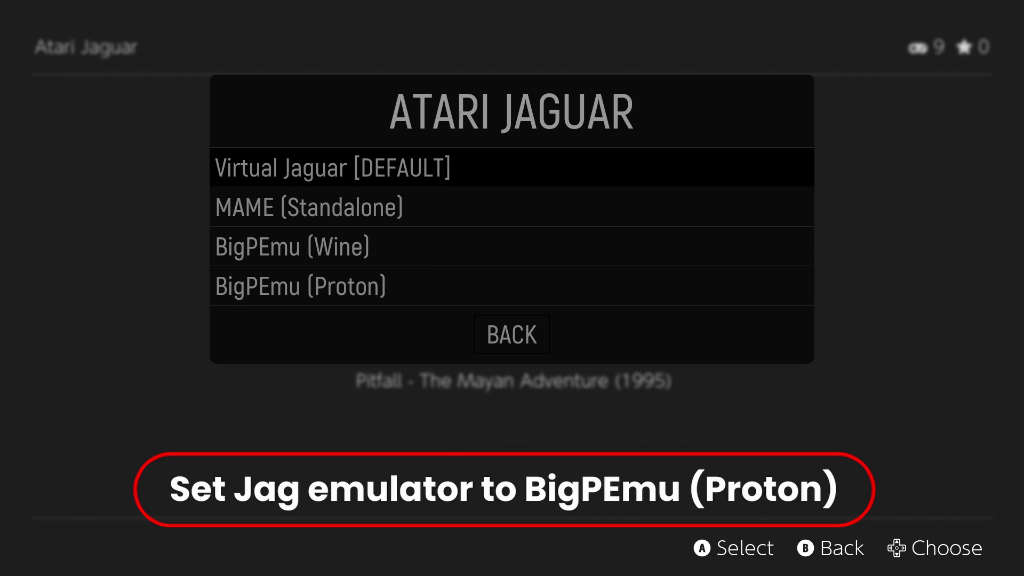
pyautogui.press('Down')
pyautogui.press('Down')
pyautogui.press('Down')
pyautogui.press('Down')
pyautogui.press('Return')
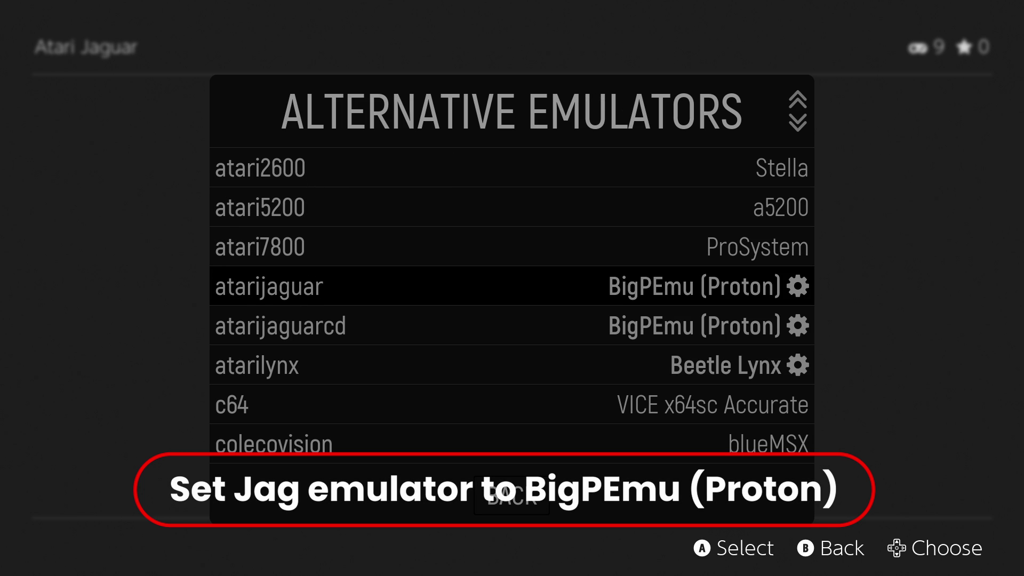
# Step: Set atarijaguarcd to BigPEmu (Proton) as well, then back out to the Jaguar game list
pyautogui.press('Down')
pyautogui.press('Return')
pyautogui.press('Down')
pyautogui.press('Up')
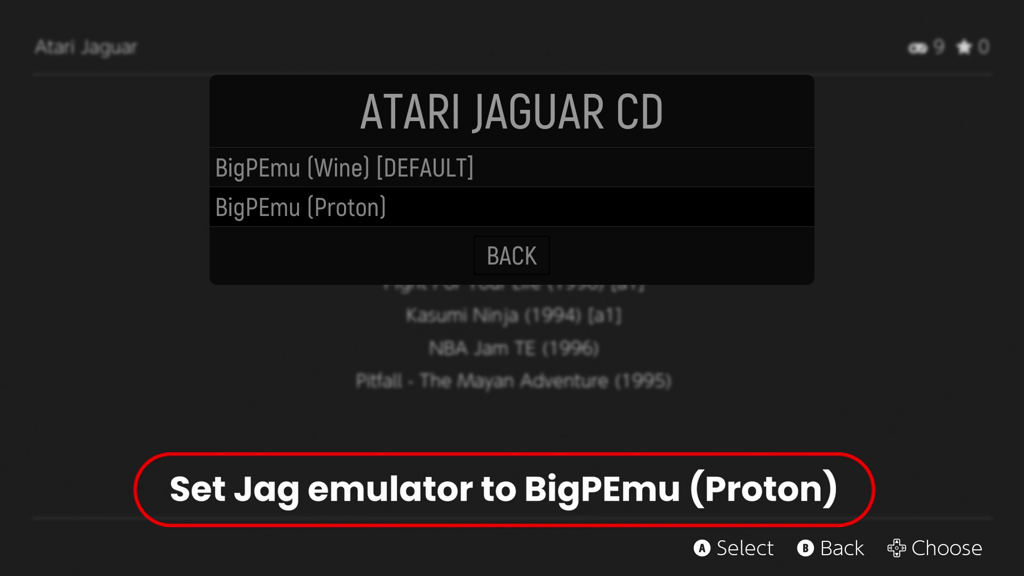
pyautogui.press('Up')
pyautogui.press('Down')
pyautogui.press('Return')
pyautogui.press('Escape')
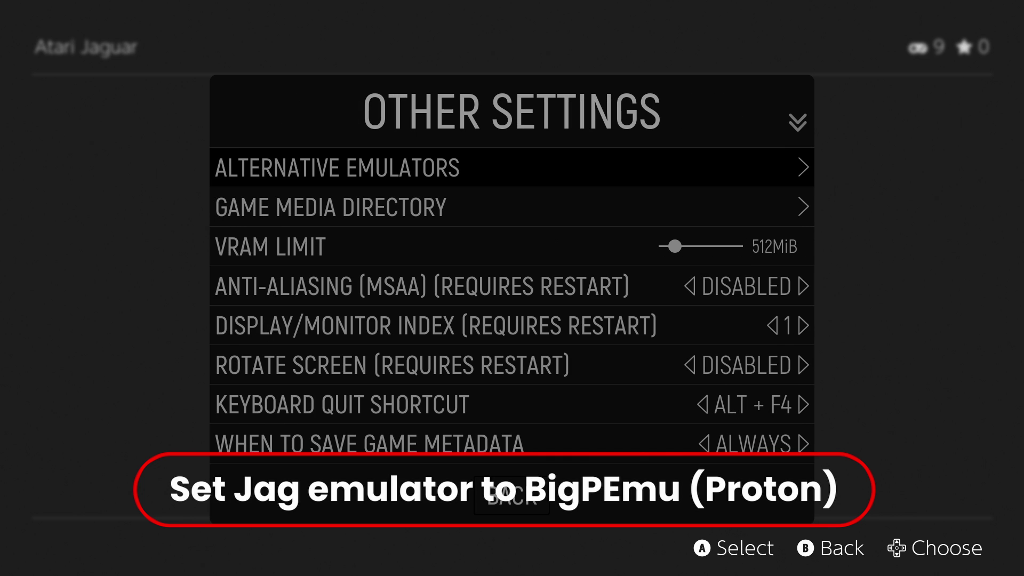
pyautogui.press('Escape')
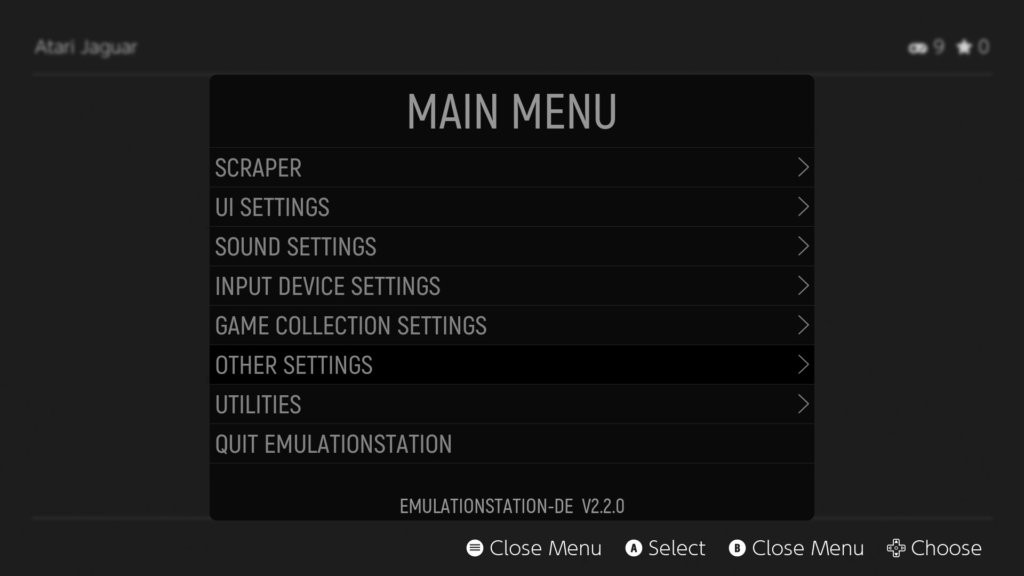
pyautogui.press('Escape')
pyautogui.press('Down')
pyautogui.press('Down')
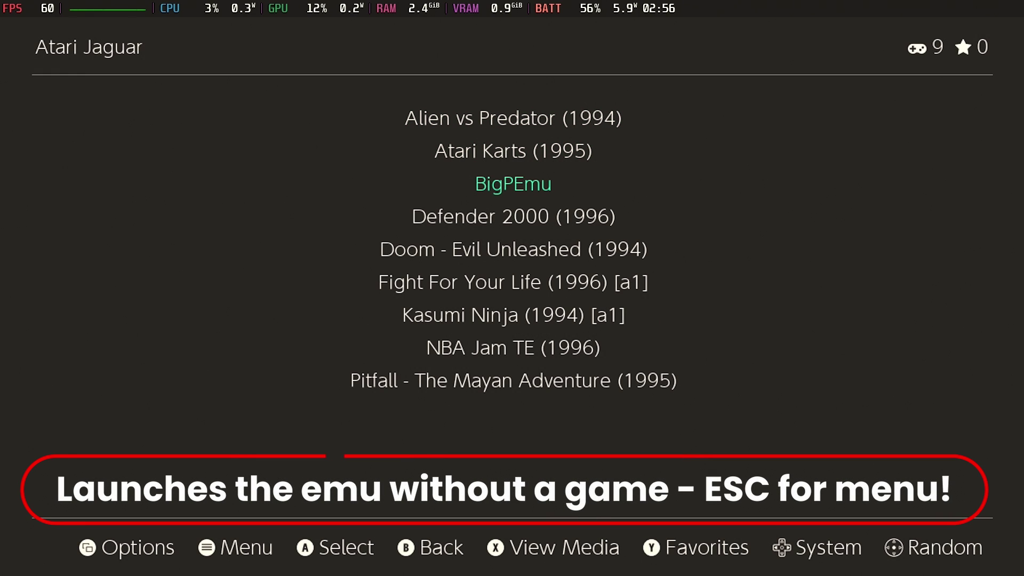
pyautogui.press('Return')
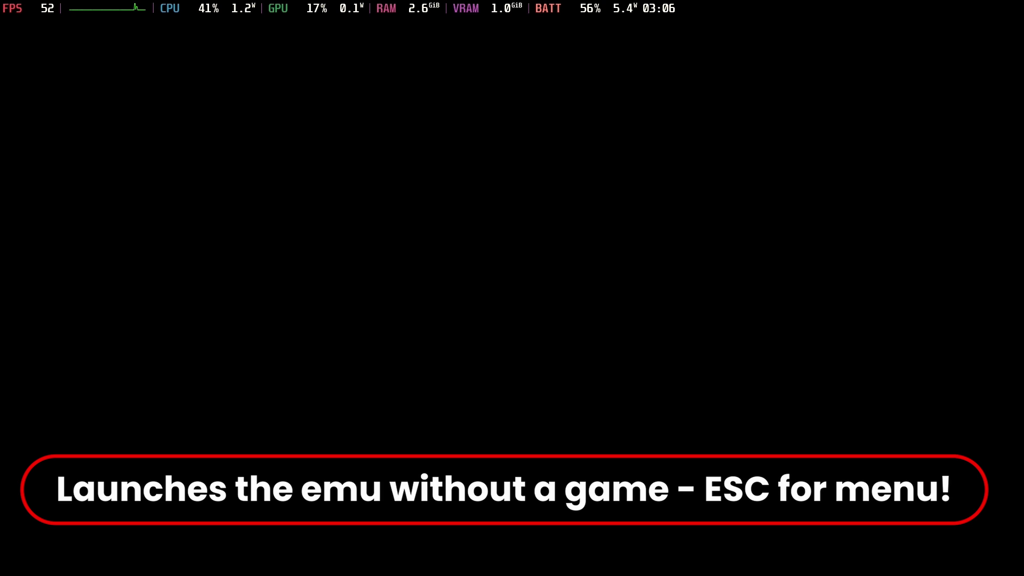
pyautogui.press('Down')
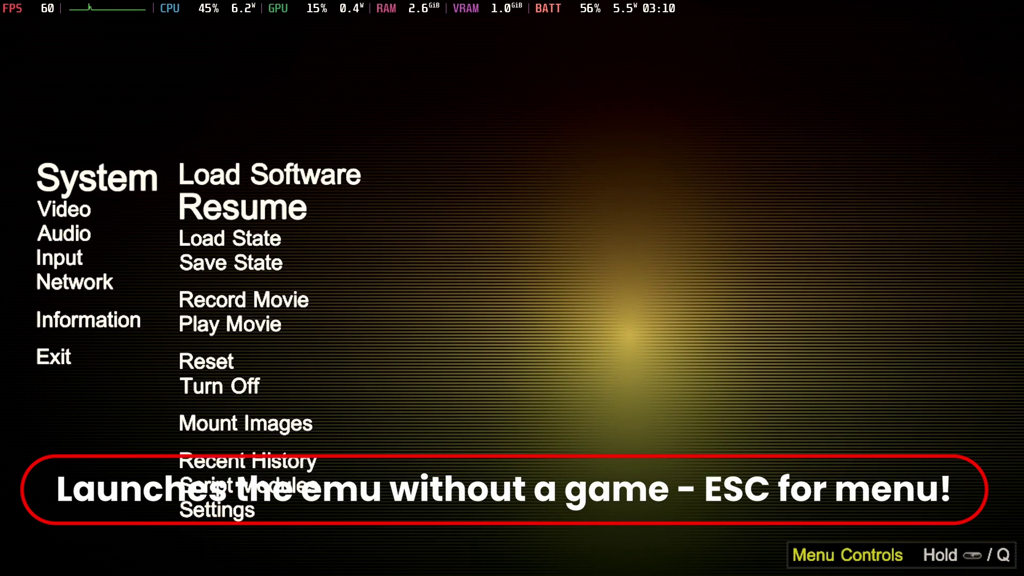
pyautogui.press('Escape')
pyautogui.press('Down')
pyautogui.press('Down')
pyautogui.press('Down')
pyautogui.press('Down')
pyautogui.press('Down')
pyautogui.press('Down')
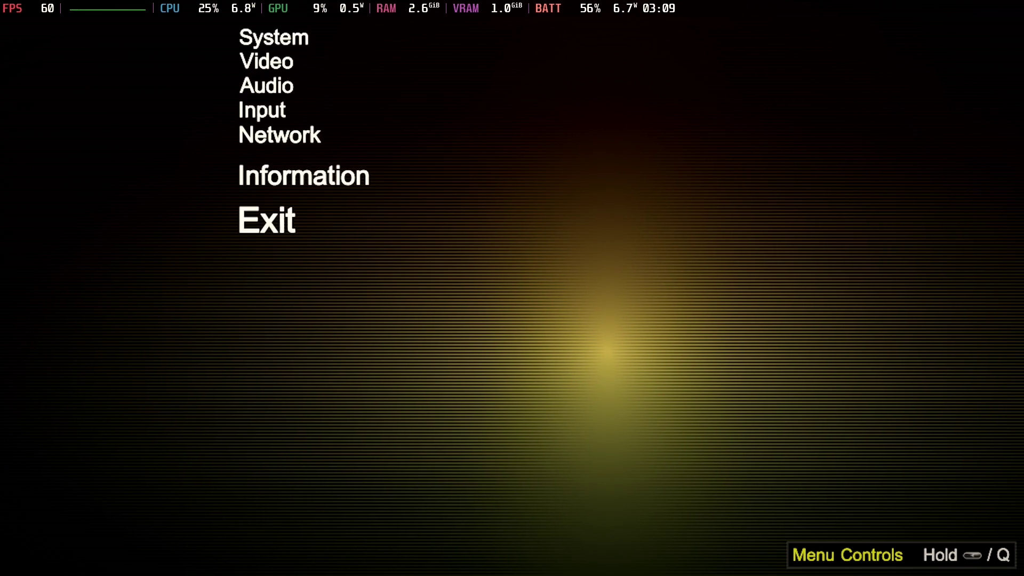
pyautogui.press('Down')
pyautogui.press('Up')
pyautogui.press('Return')
pyautogui.press('Down')
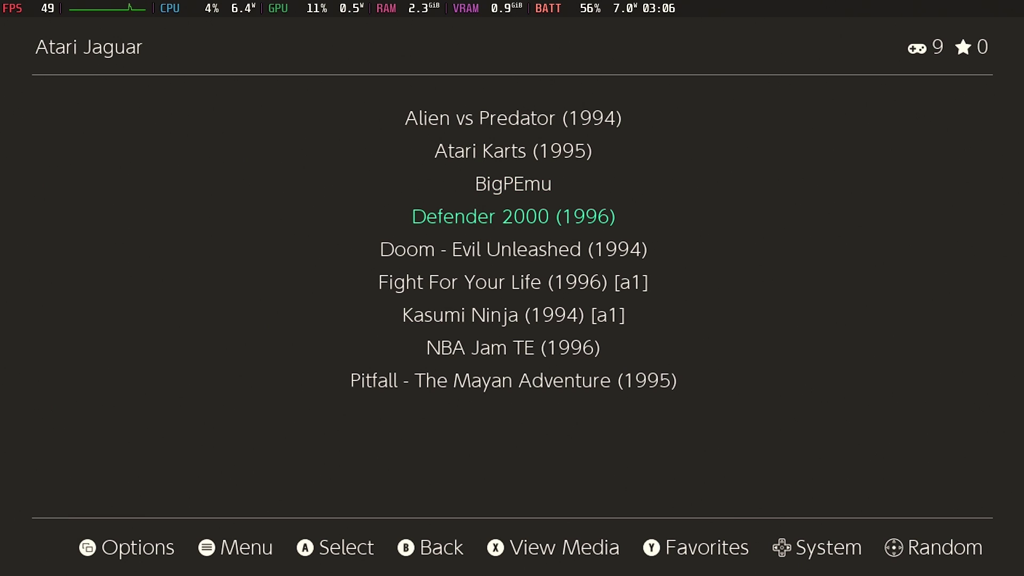
pyautogui.press('Down')
pyautogui.press('Up')
pyautogui.press('Return')
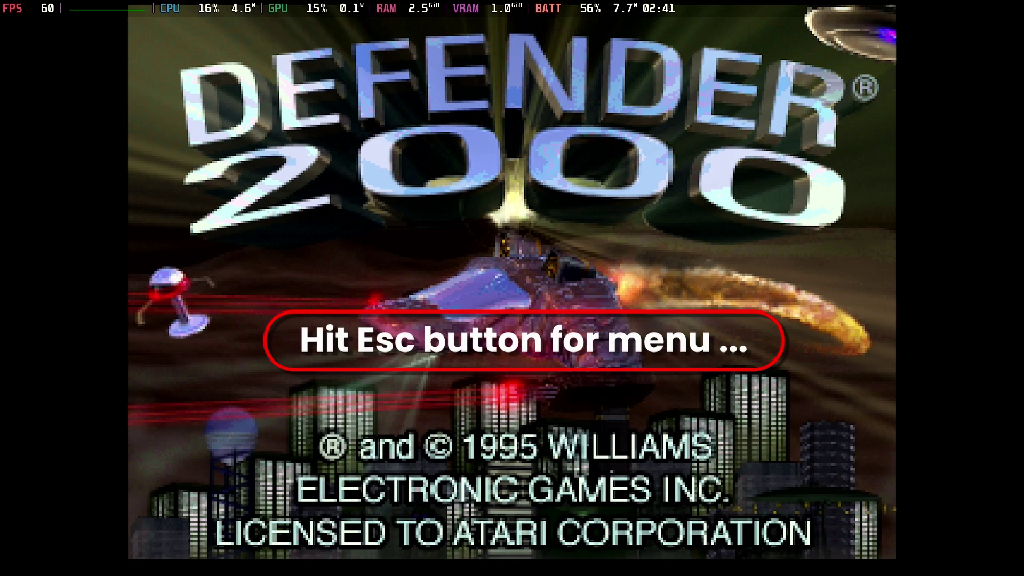
pyautogui.press('Escape')
pyautogui.press('Escape')
pyautogui.press('Down')
pyautogui.press('Down')
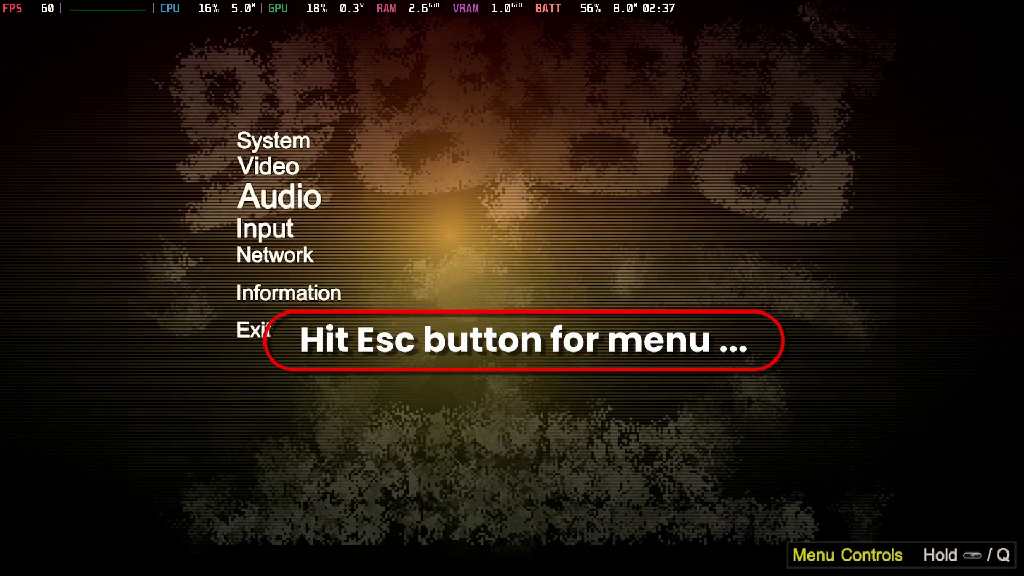
pyautogui.press('Down')
pyautogui.press('Down')
pyautogui.press('Down')
pyautogui.press('Down')
pyautogui.press('Return')
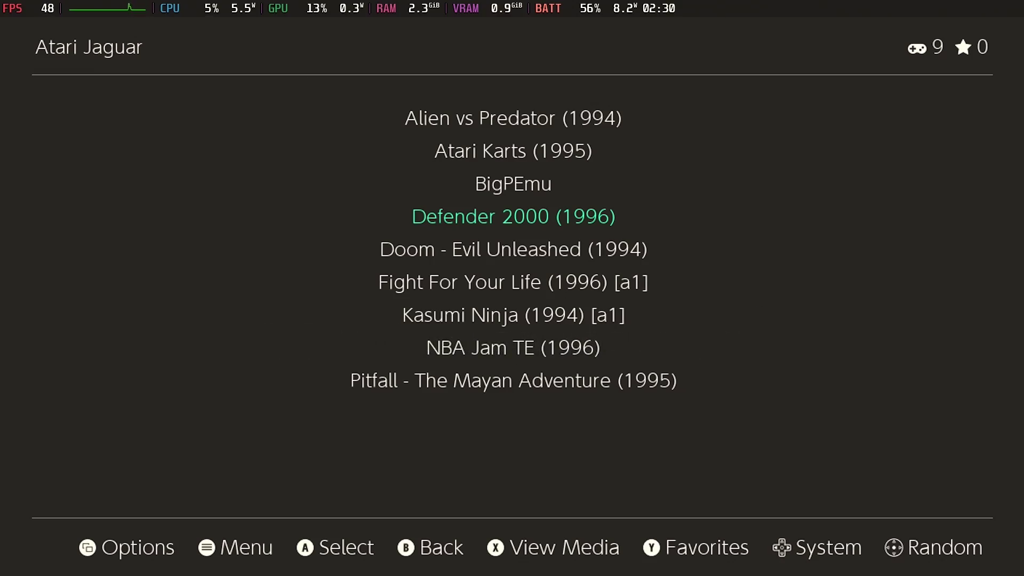
# Step: Return to the system carousel, open Atari Jaguar CD and launch space_ace
pyautogui.press('BackSpace')
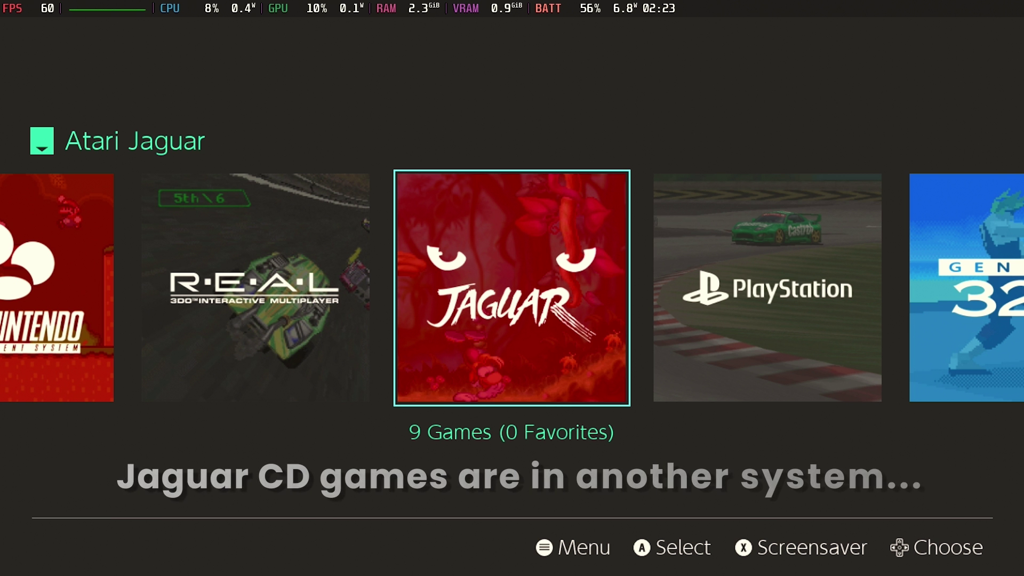
pyautogui.press('Right')
pyautogui.press('Right')
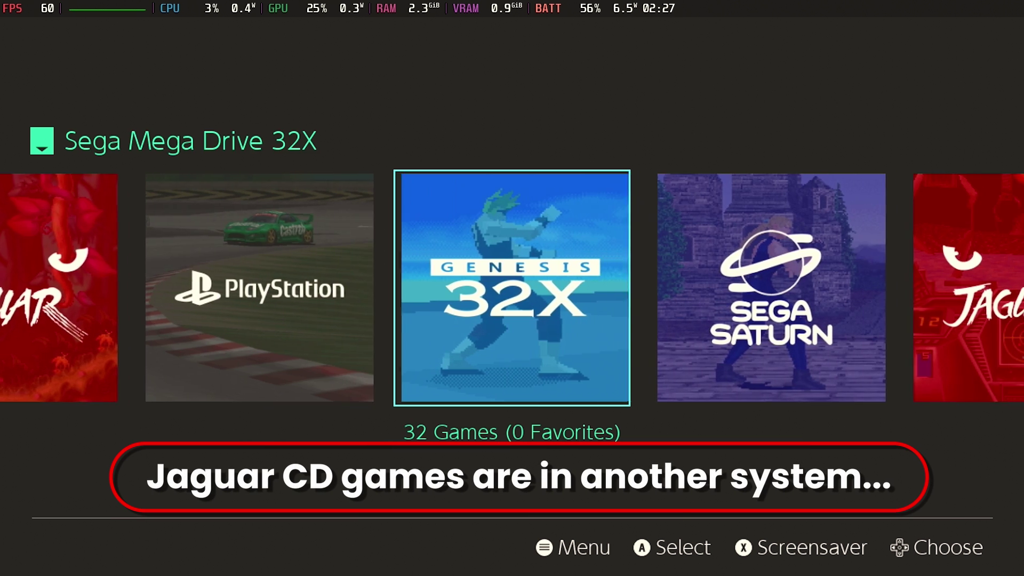
pyautogui.press('Right')
pyautogui.press('Right')
pyautogui.press('Right')
pyautogui.press('Left')
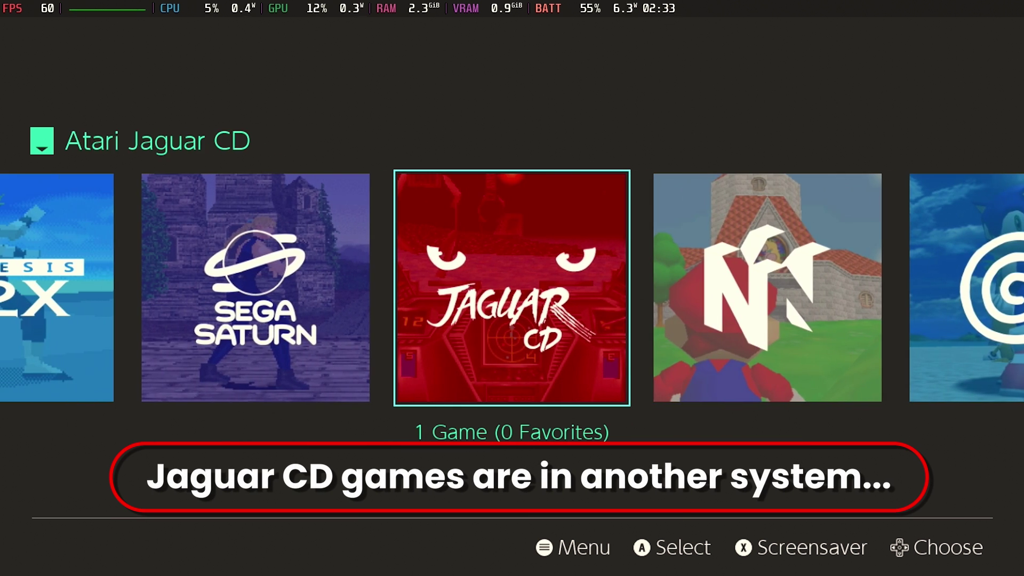
pyautogui.press('Return')
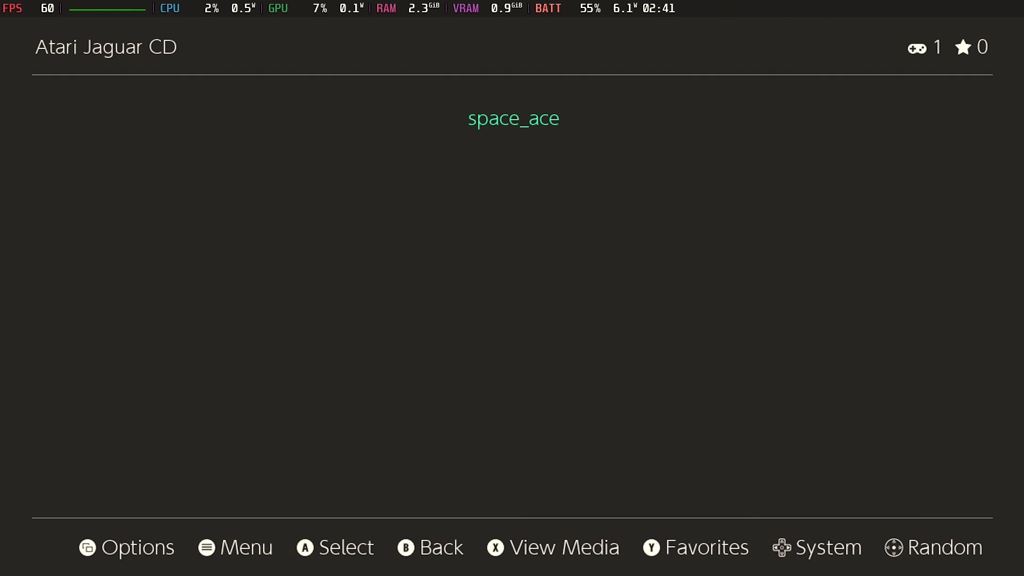
pyautogui.press('Return')
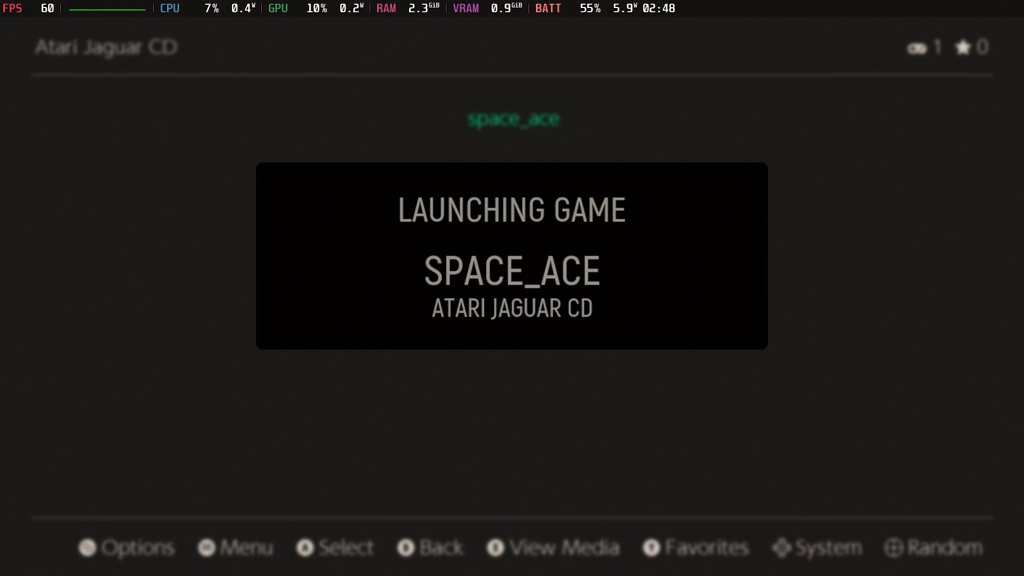